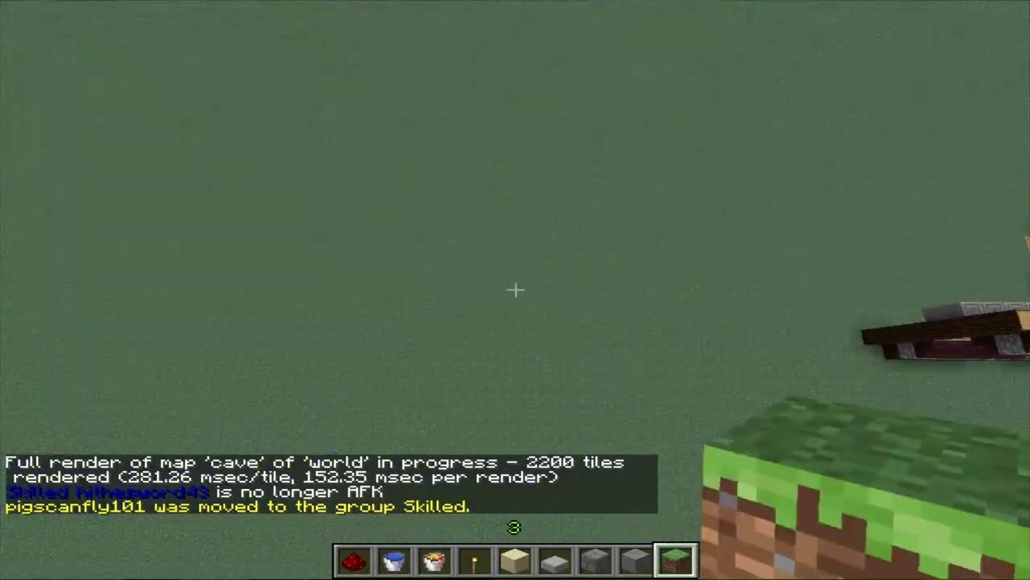
Step: Press Esc to pause Minecraft and bring up the Game menu
key("Escape")
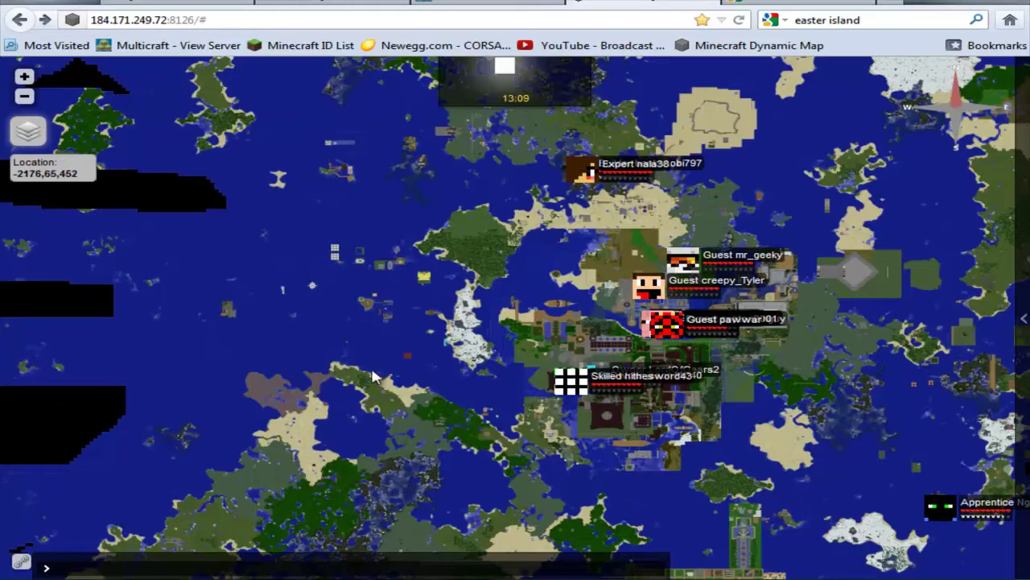
Step: Centre the map on the spawn town and follow its brown path to the northern end
left_click_drag(366, 328, 245, 234)
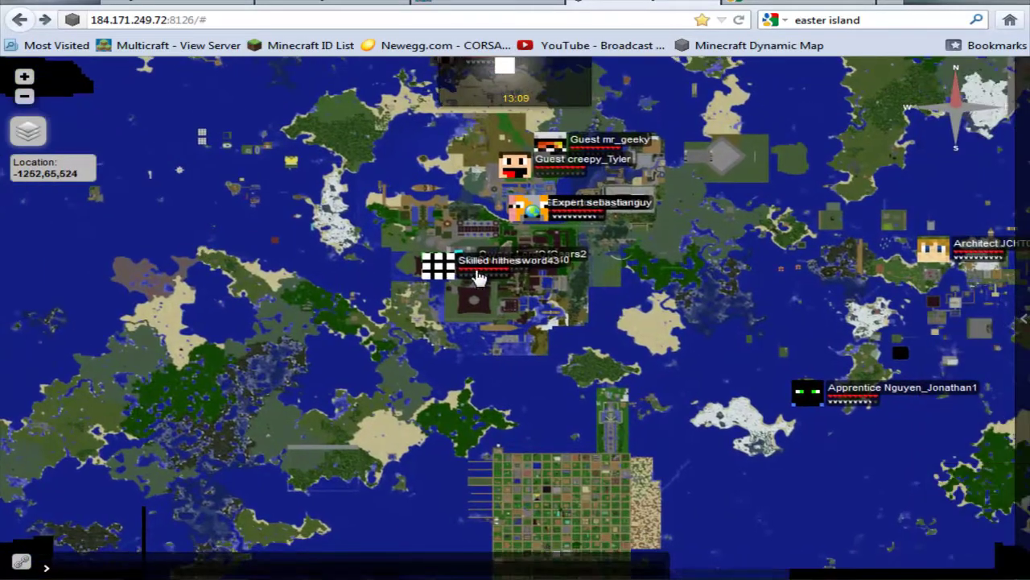
scroll(467, 276, "up", 1)
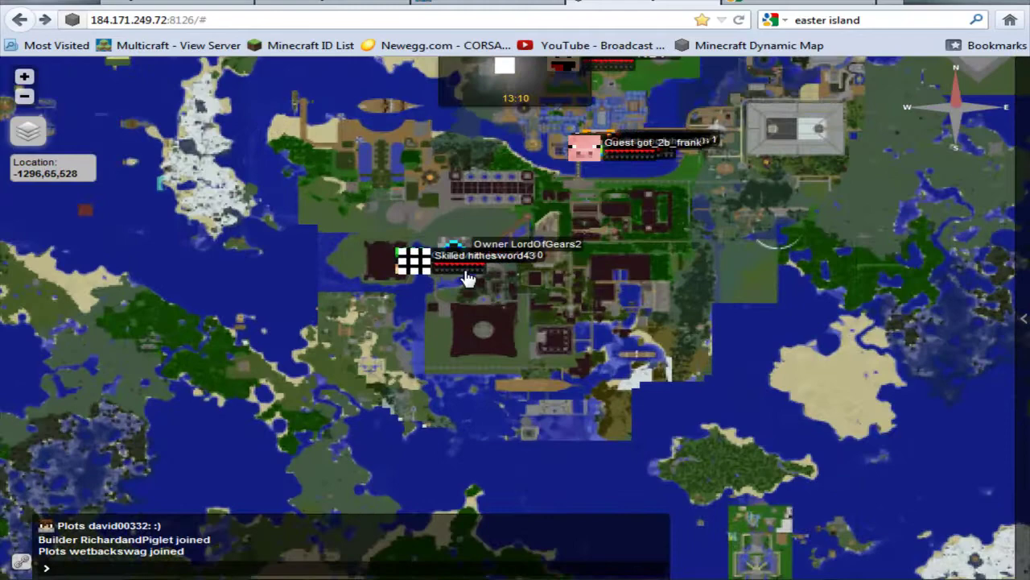
scroll(467, 276, "up", 1)
scroll(469, 262, "up", 1)
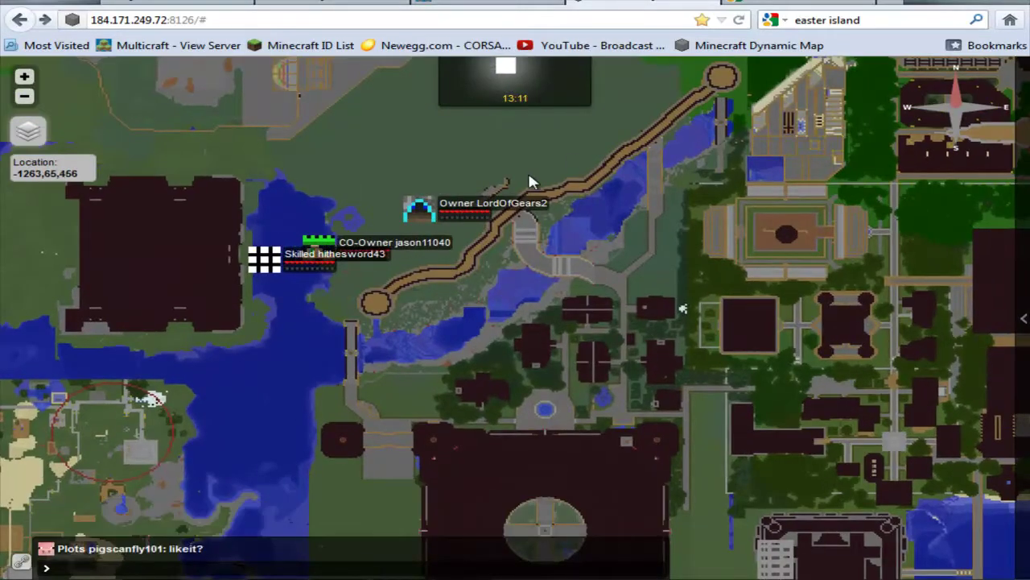
scroll(302, 246, "up", 1)
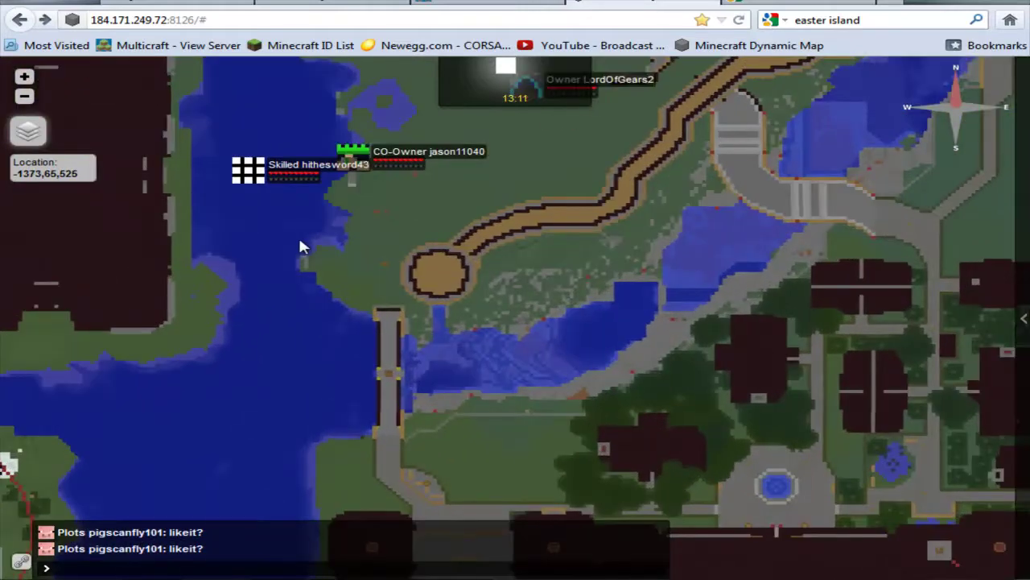
scroll(300, 246, "up", 1)
left_click_drag(292, 226, 439, 337)
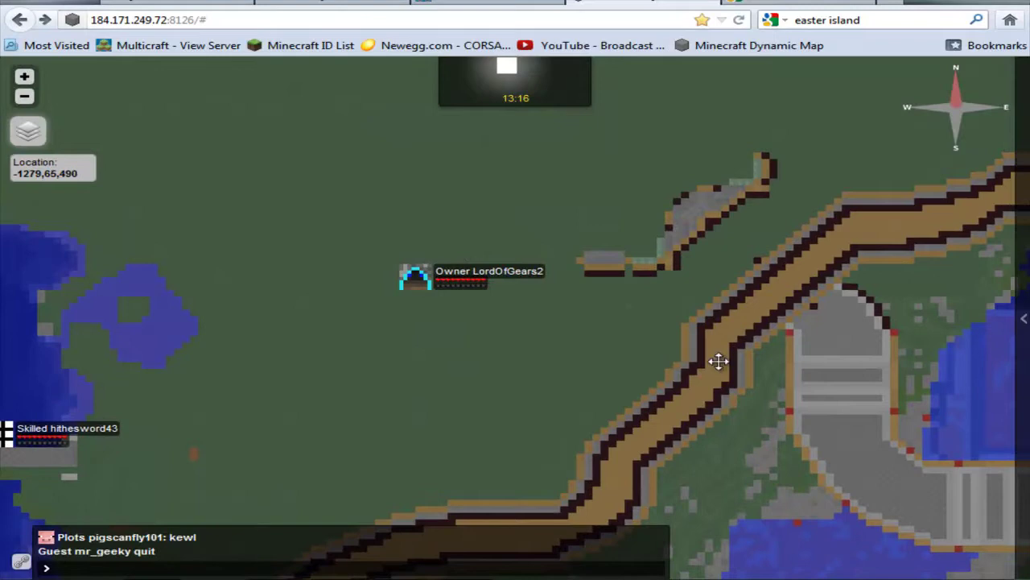
left_click_drag(719, 362, 609, 273)
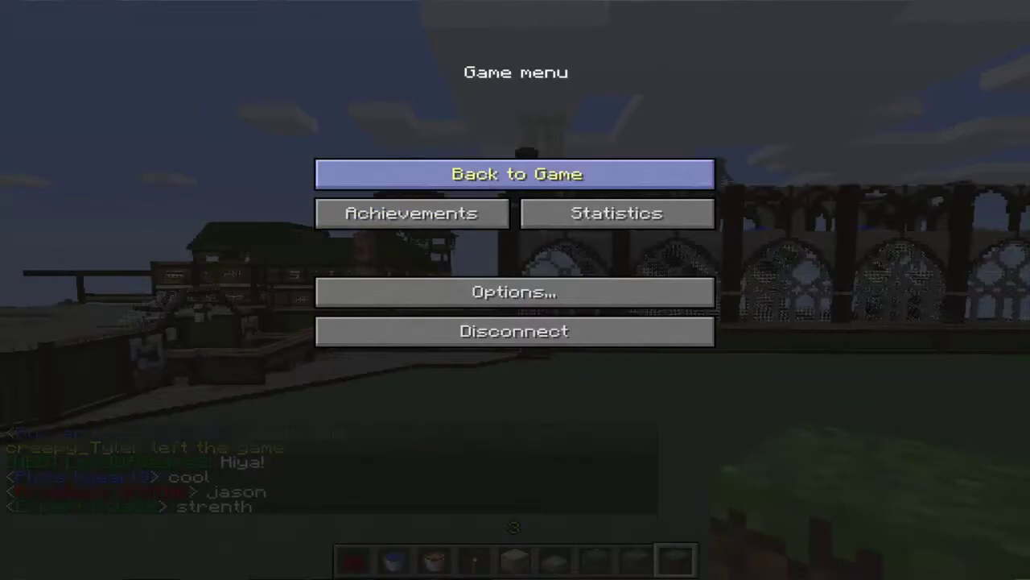
Step: Resume the game, send 'Hiya!' in chat, and reopen chat to read the history
left_click(367, 174)
key("t")
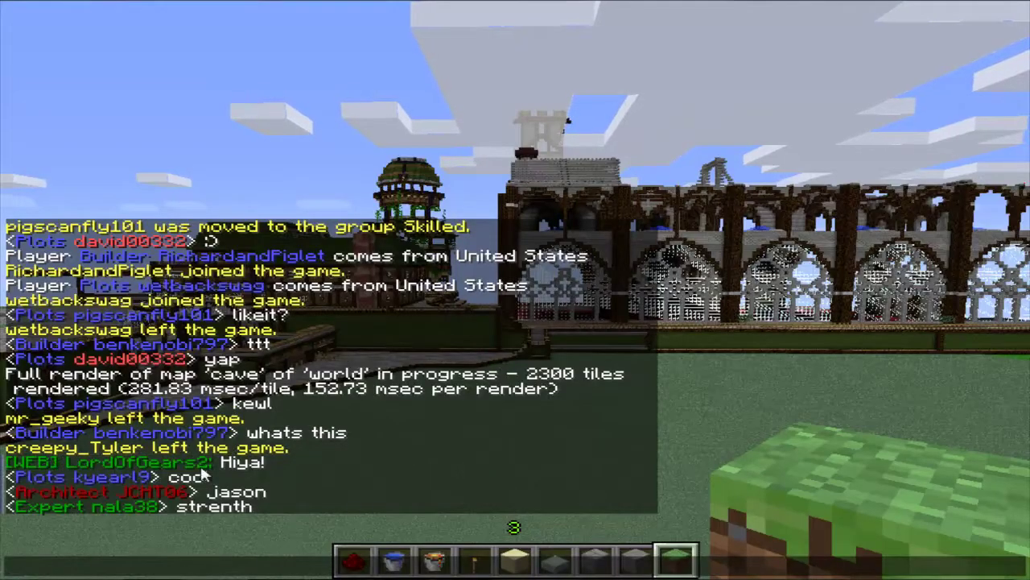
type("H")
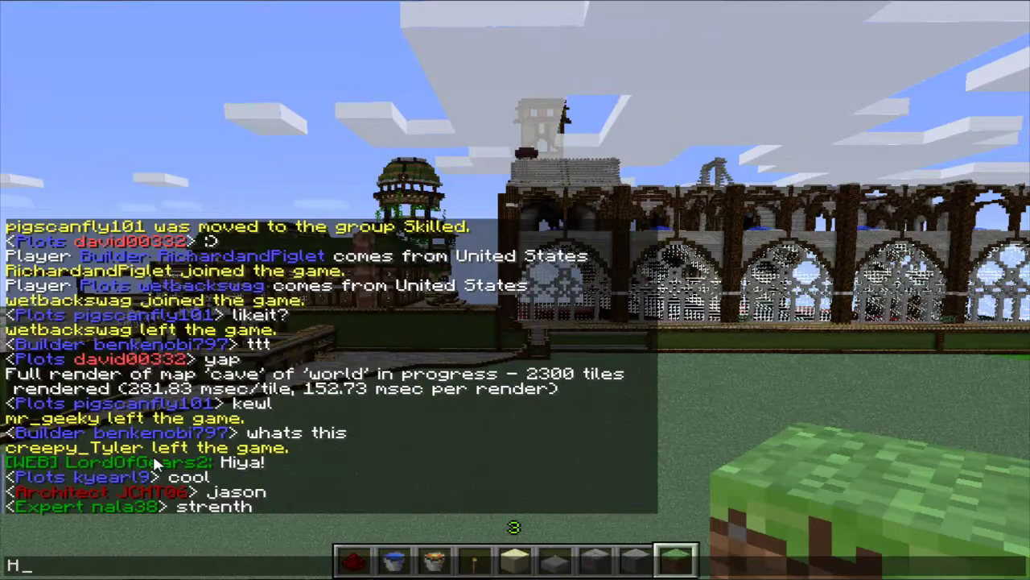
type("iya!")
key("Return")
key("t")
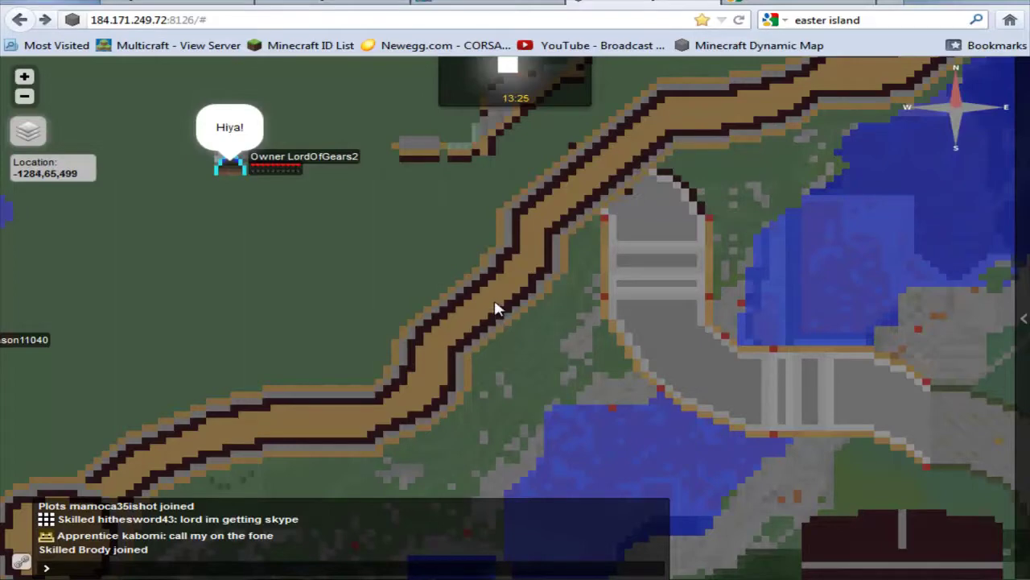
Step: Reframe the town view around the path, pond and players near the water
mouse_move(496, 308)
left_mouse_down()
mouse_move(372, 362)
mouse_move(690, 372)
left_mouse_up()
left_click_drag(318, 287, 402, 260)
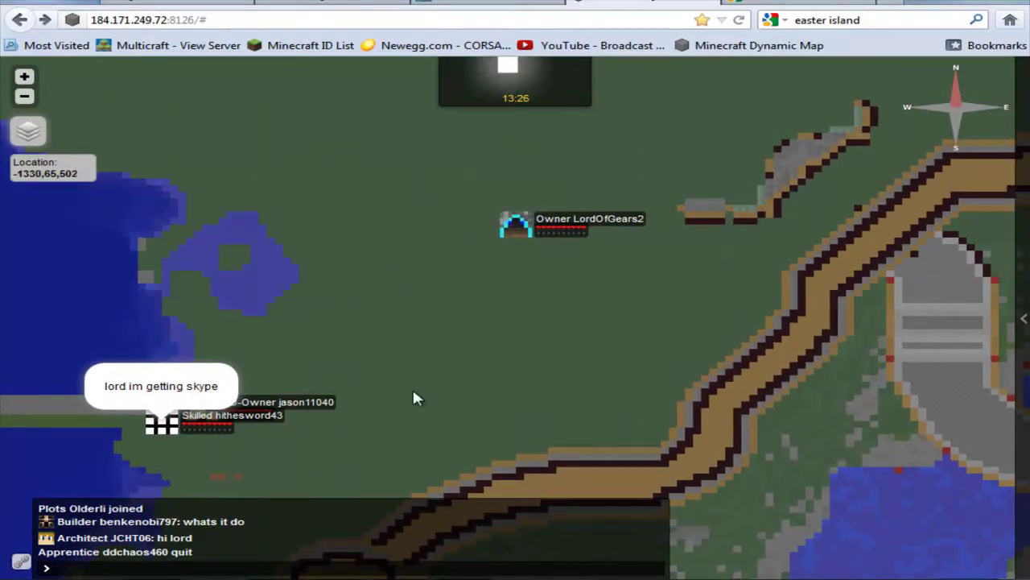
mouse_move(439, 268)
left_mouse_down()
mouse_move(301, 308)
mouse_move(363, 421)
left_mouse_up()
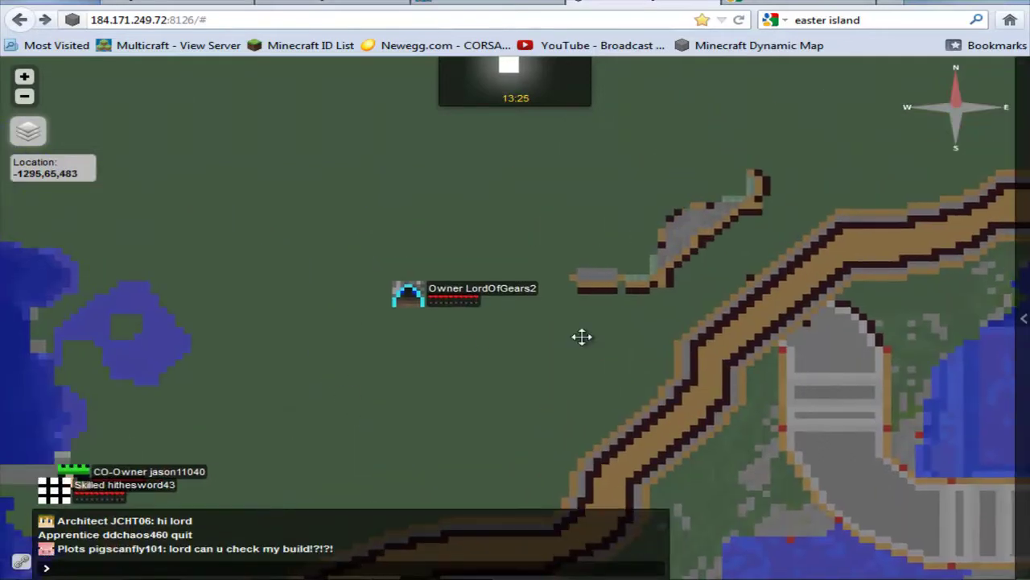
mouse_move(582, 336)
left_mouse_down()
mouse_move(616, 377)
mouse_move(657, 334)
left_mouse_up()
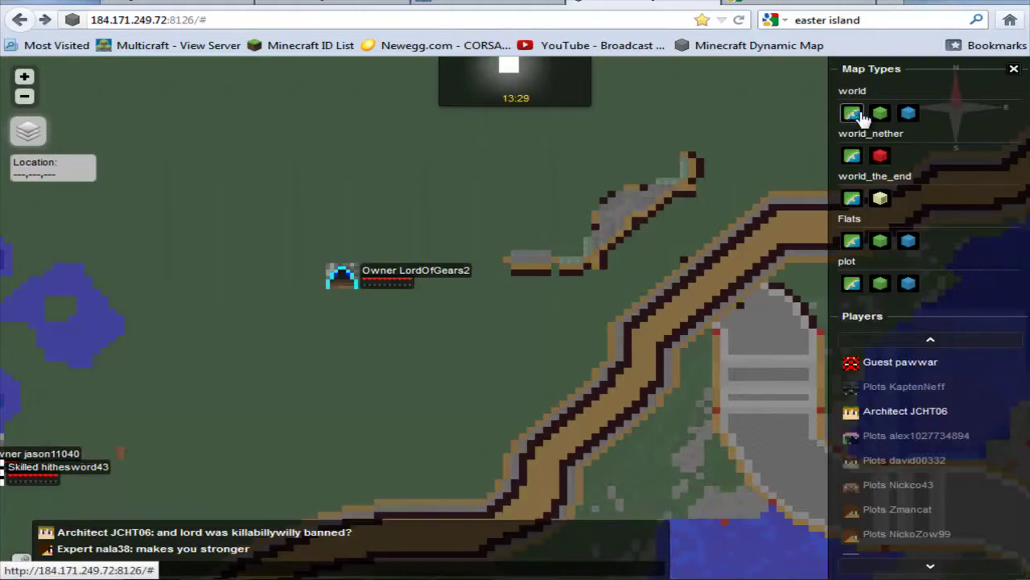
Step: Switch the main world to the cave map and pan across the town's buildings
left_click(905, 115)
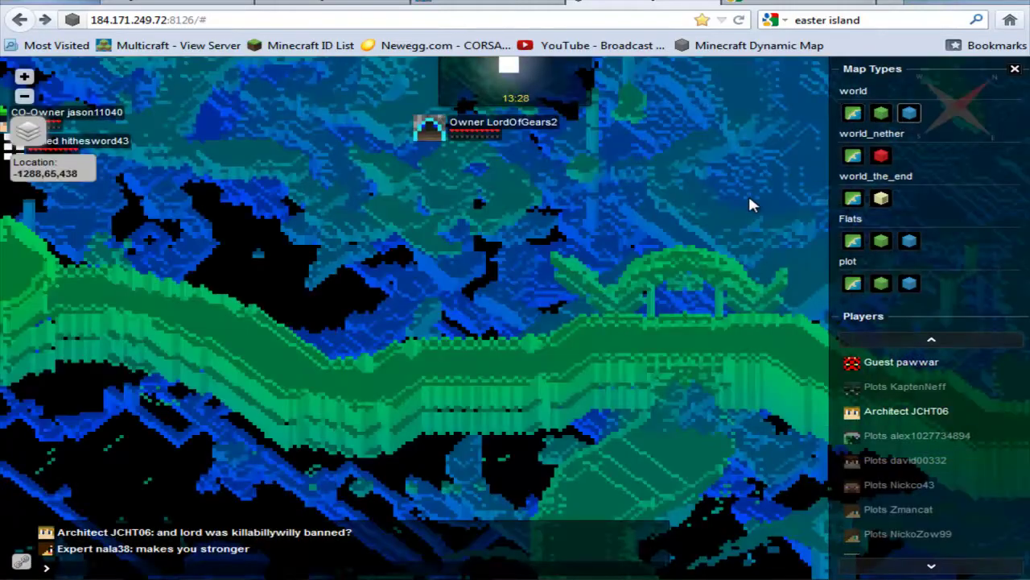
left_click_drag(490, 246, 449, 407)
scroll(641, 358, "down", 2)
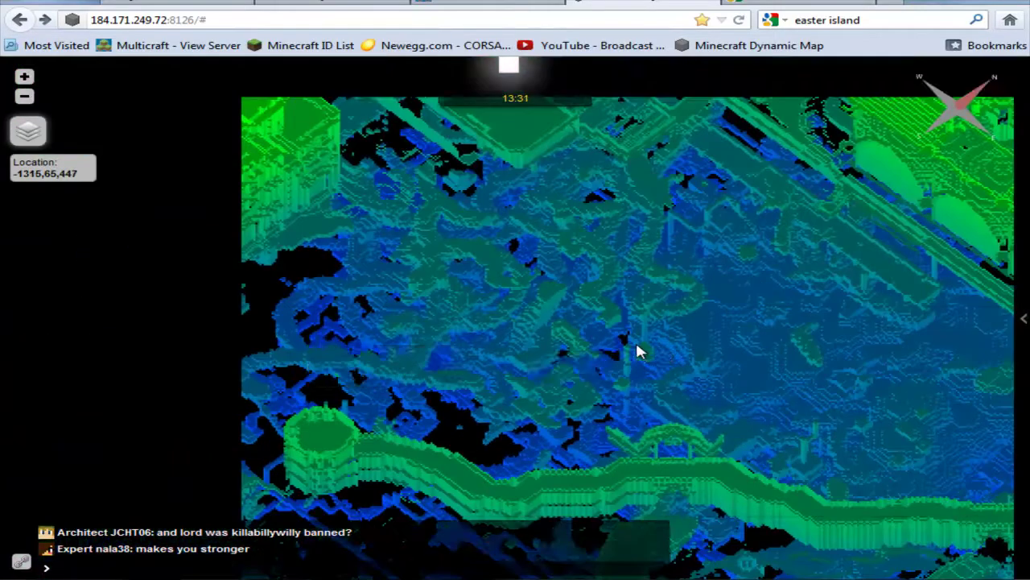
scroll(668, 346, "down", 1)
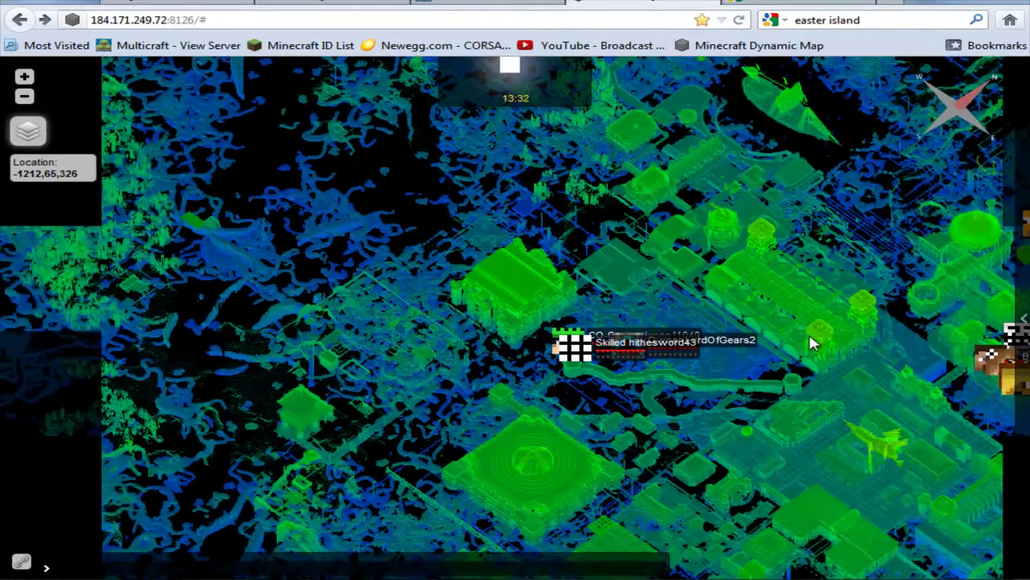
mouse_move(791, 183)
left_mouse_down()
mouse_move(768, 246)
mouse_move(725, 156)
left_mouse_up()
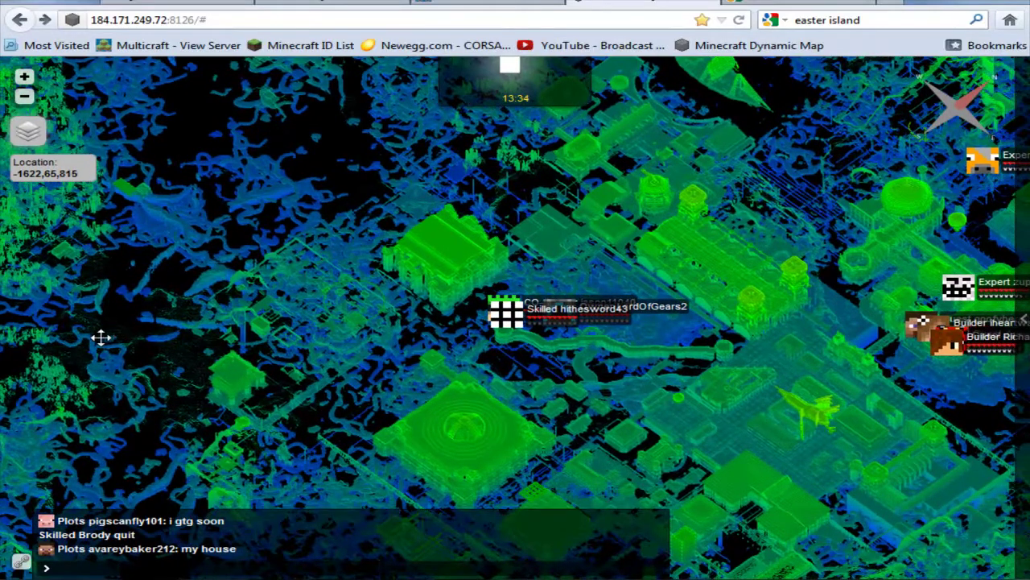
left_click_drag(100, 337, 238, 334)
scroll(238, 334, "up", 1)
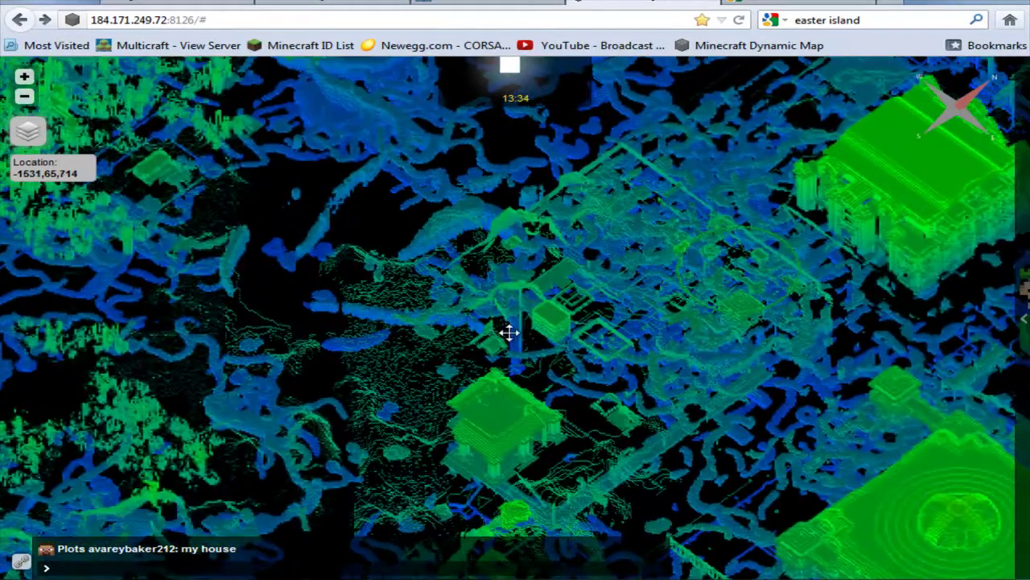
left_click_drag(510, 332, 460, 342)
scroll(304, 403, "up", 1)
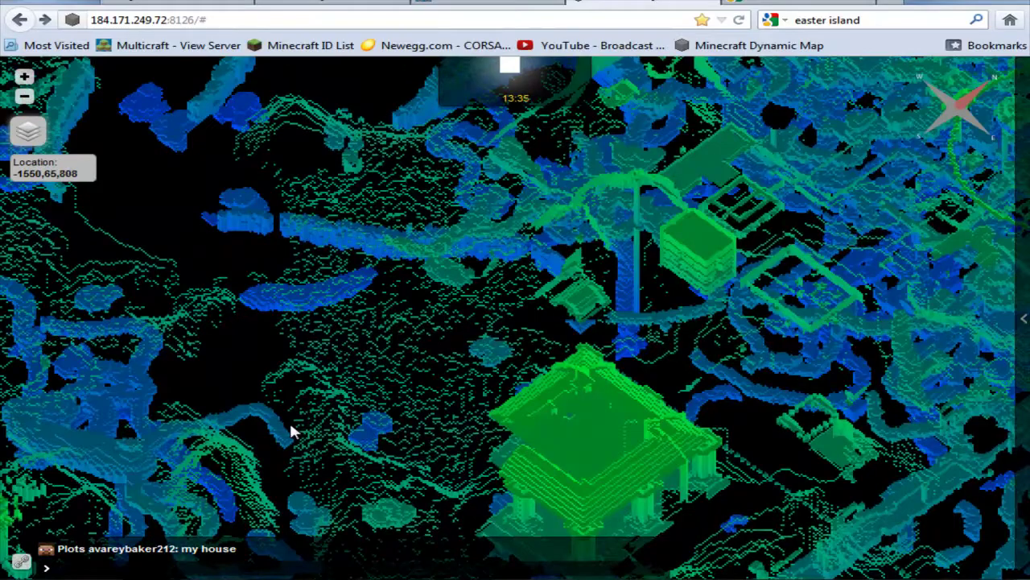
Step: Pan the cave map to the player markers and the arched bridge
left_click_drag(621, 347, 403, 379)
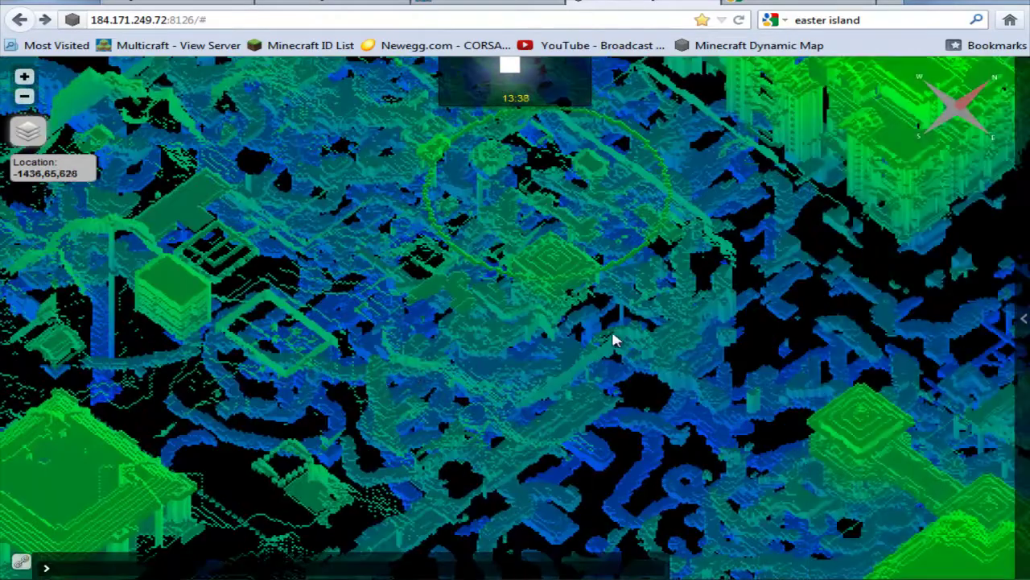
left_click_drag(617, 340, 491, 359)
left_click_drag(667, 368, 547, 304)
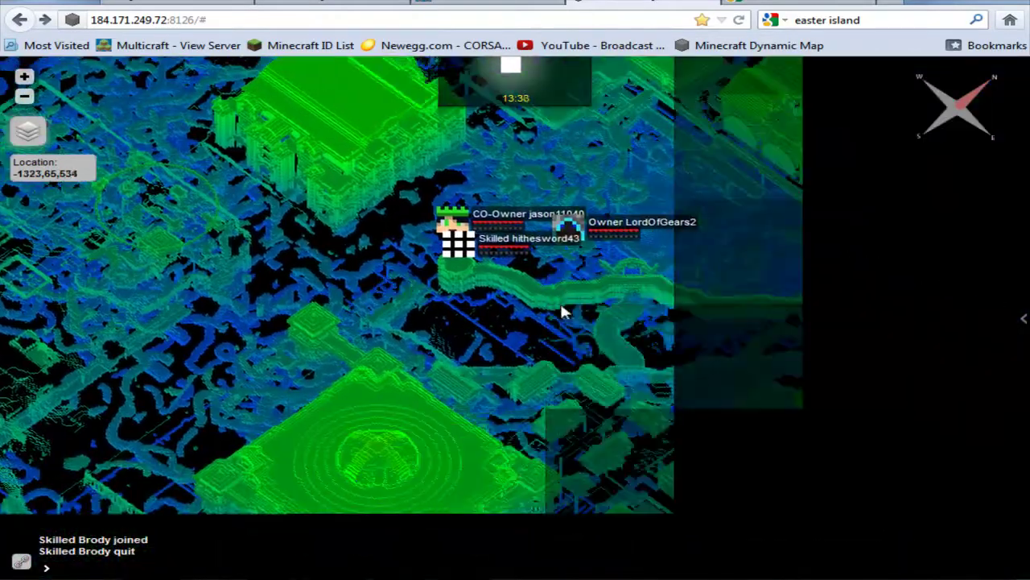
scroll(659, 306, "up", 1)
scroll(605, 298, "up", 1)
scroll(573, 301, "up", 1)
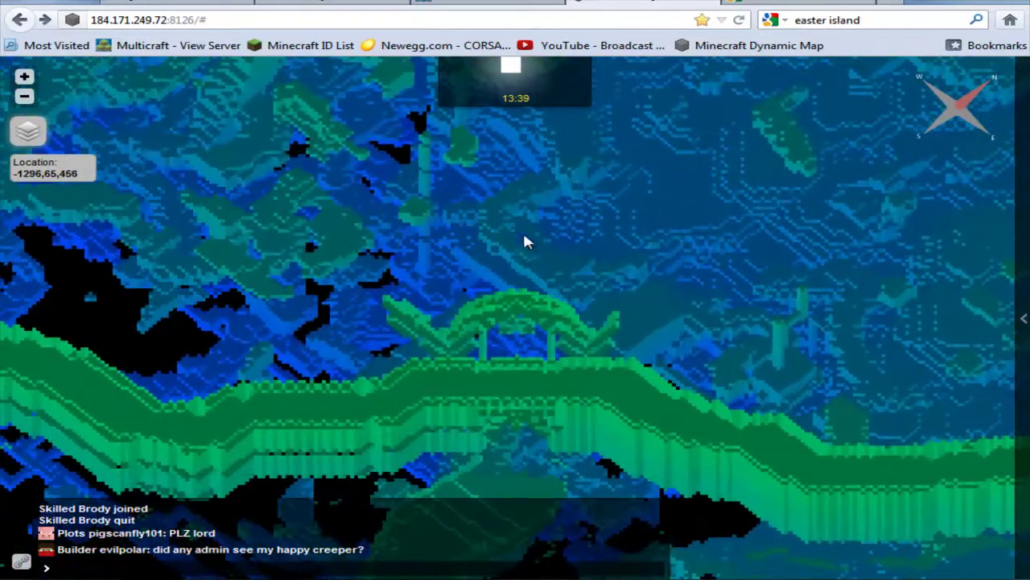
scroll(524, 239, "up", 1)
left_click_drag(667, 250, 607, 354)
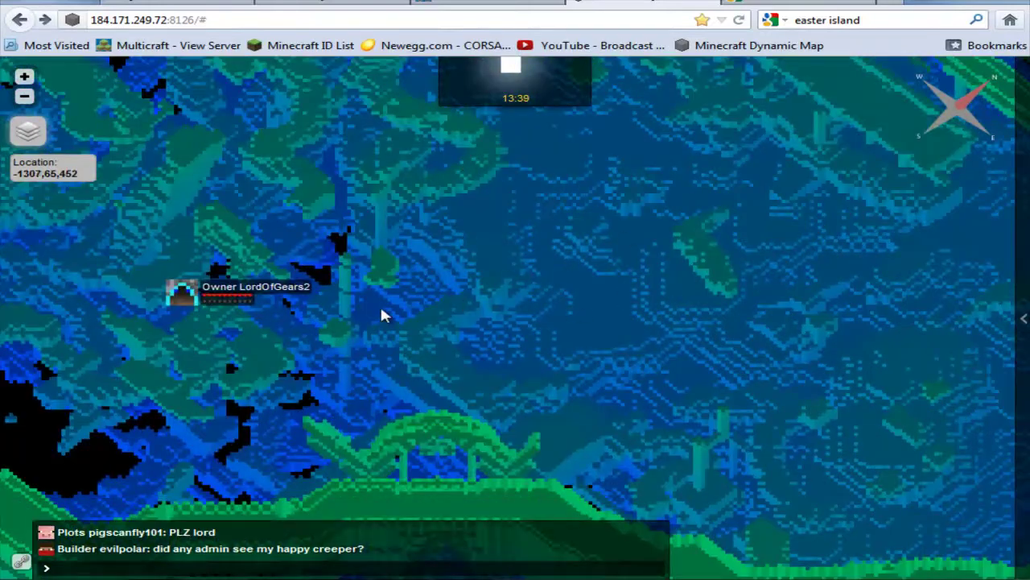
left_click_drag(383, 314, 609, 249)
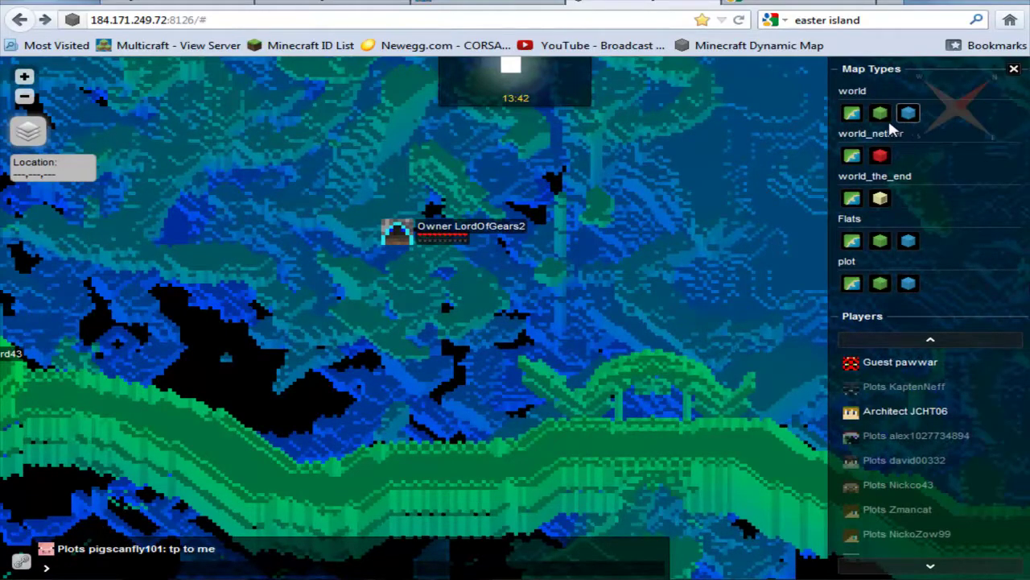
Step: Show the main world's surface render and follow the wall to the riverside buildings
left_click(890, 123)
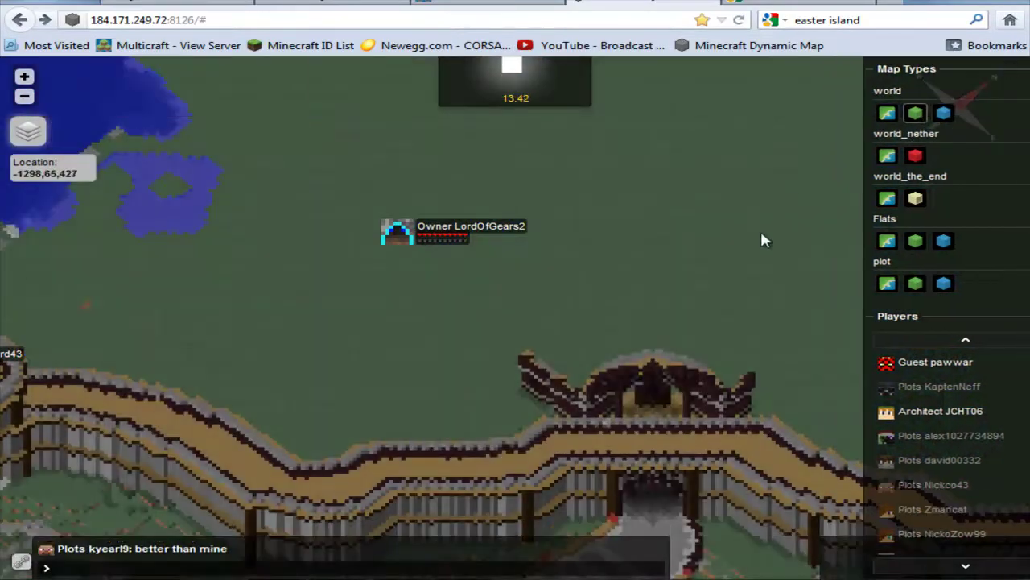
left_click_drag(690, 295, 703, 140)
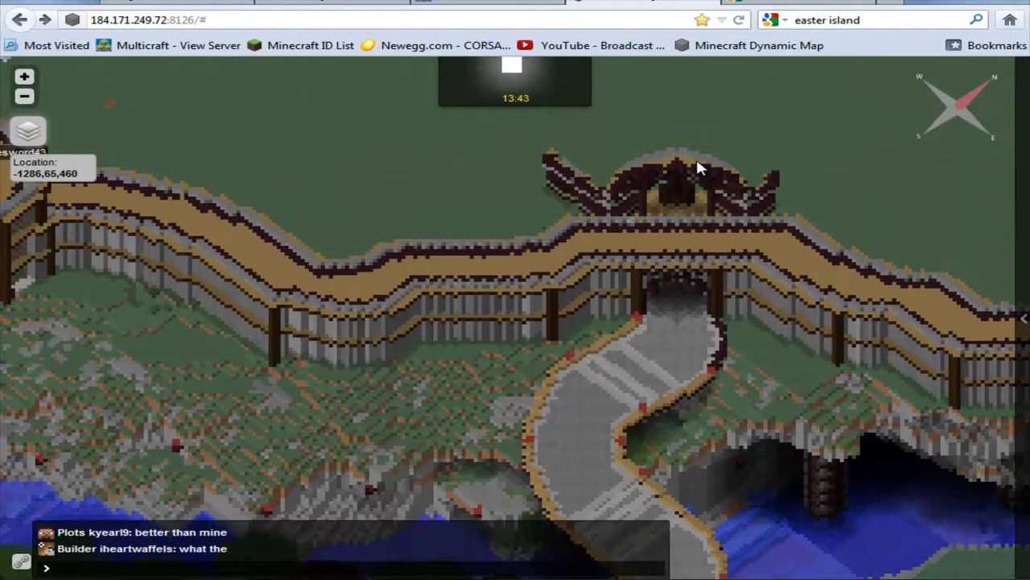
left_click_drag(424, 302, 686, 311)
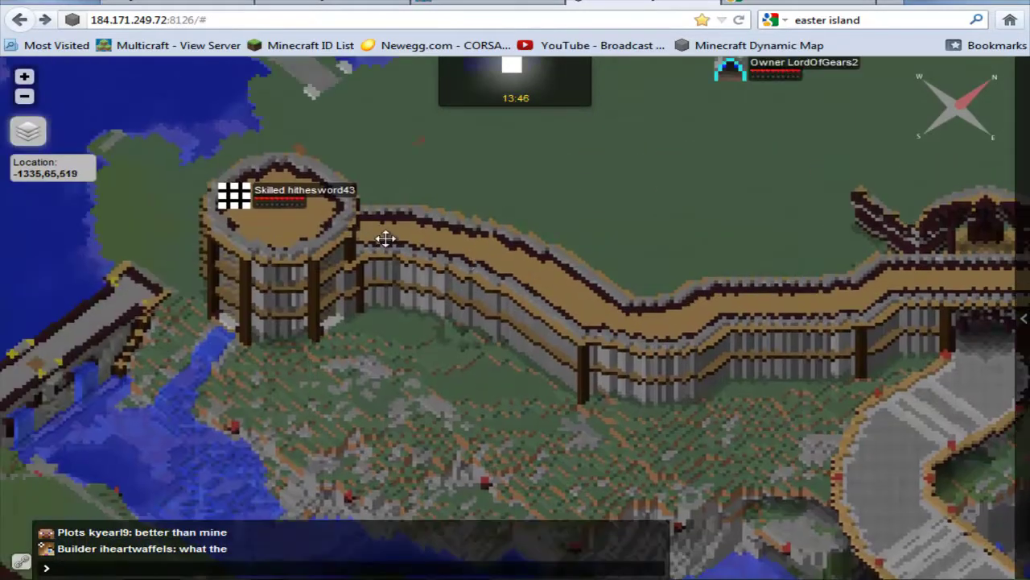
mouse_move(384, 236)
left_mouse_down()
mouse_move(508, 299)
mouse_move(537, 355)
left_mouse_up()
left_click_drag(631, 218, 547, 310)
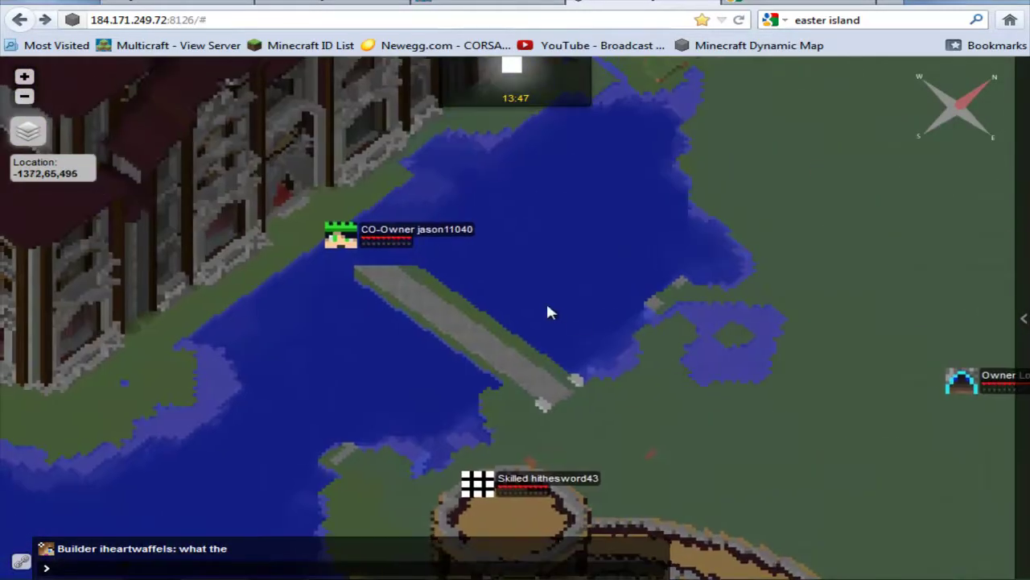
left_click_drag(439, 281, 474, 343)
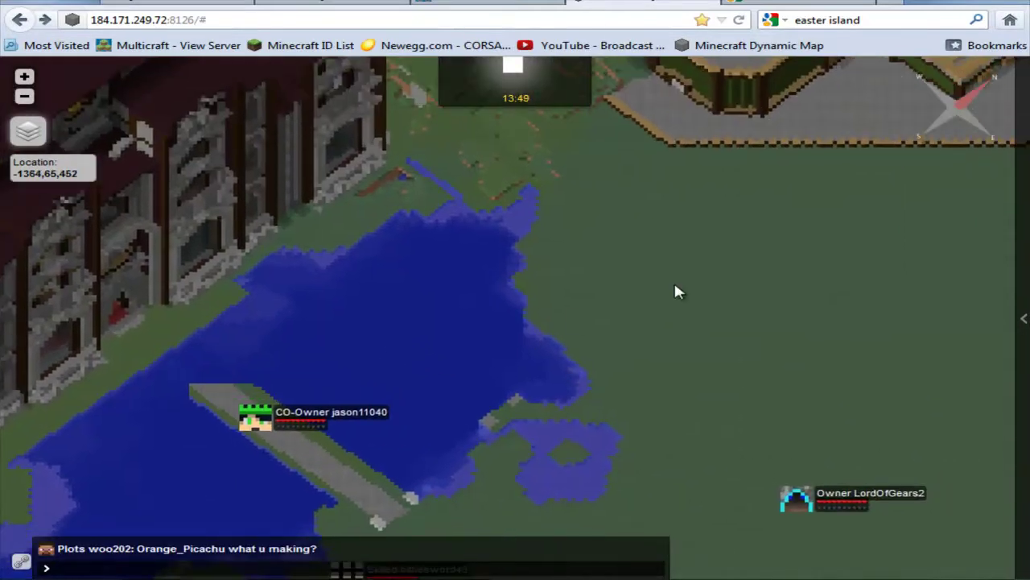
Step: Pan past the green-roofed building to the domed tower and fountain courtyard
mouse_move(679, 292)
left_mouse_down()
mouse_move(578, 324)
mouse_move(651, 349)
mouse_move(488, 405)
left_mouse_up()
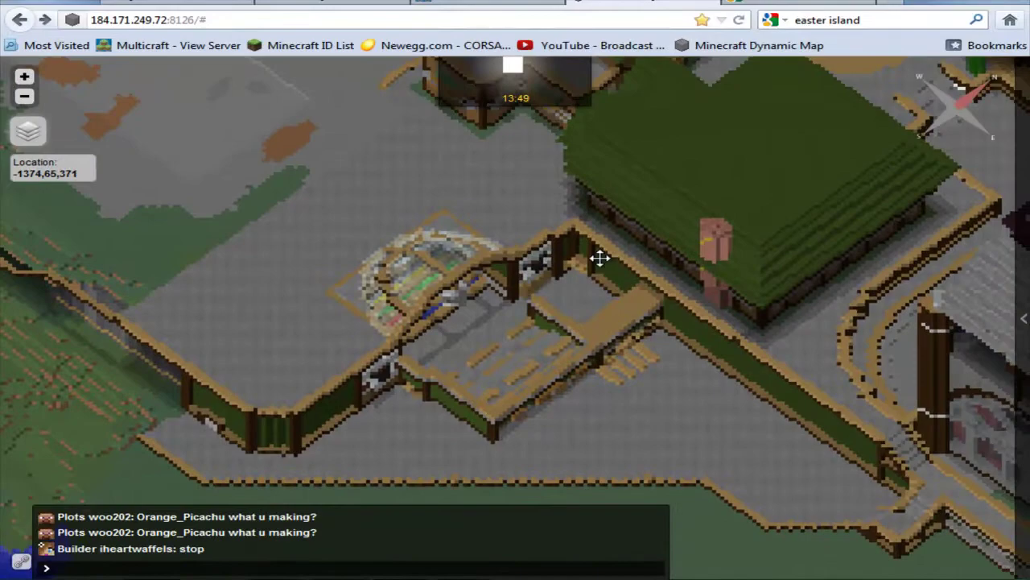
left_click_drag(598, 260, 416, 312)
scroll(417, 312, "down", 1)
mouse_move(556, 283)
left_mouse_down()
mouse_move(476, 421)
mouse_move(553, 322)
left_mouse_up()
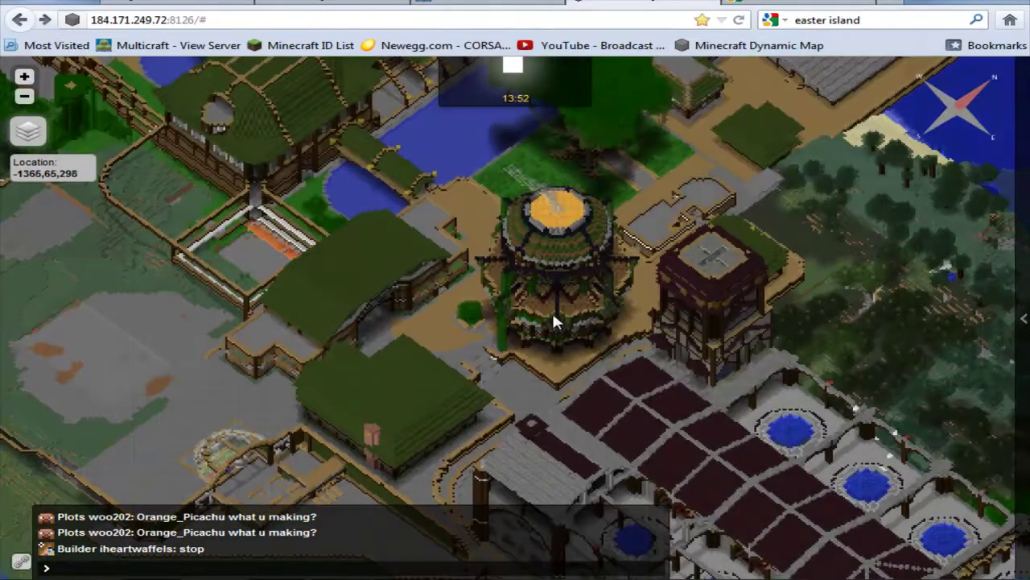
left_click_drag(371, 252, 340, 382)
left_click_drag(552, 437, 362, 265)
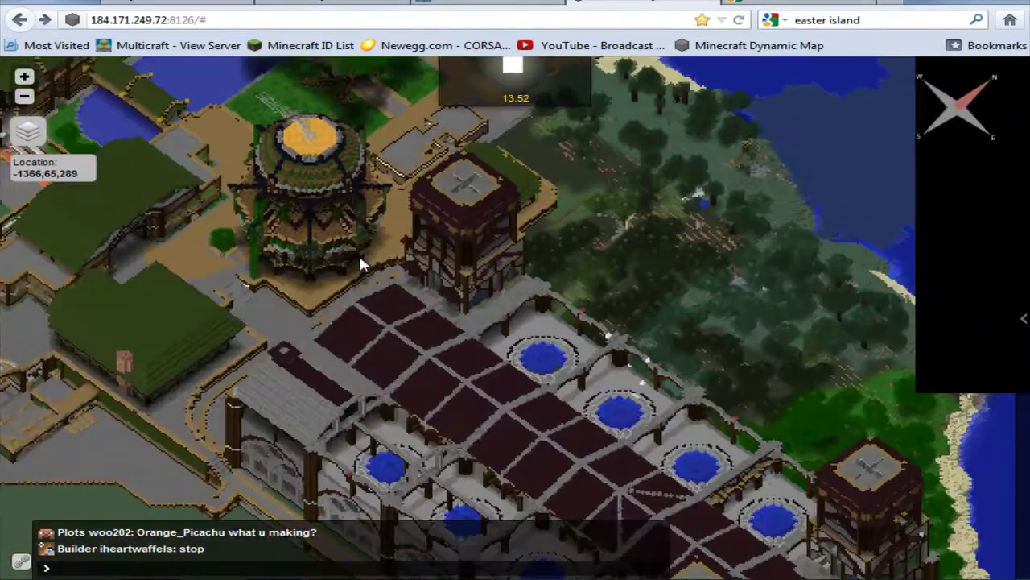
scroll(570, 410, "down", 1)
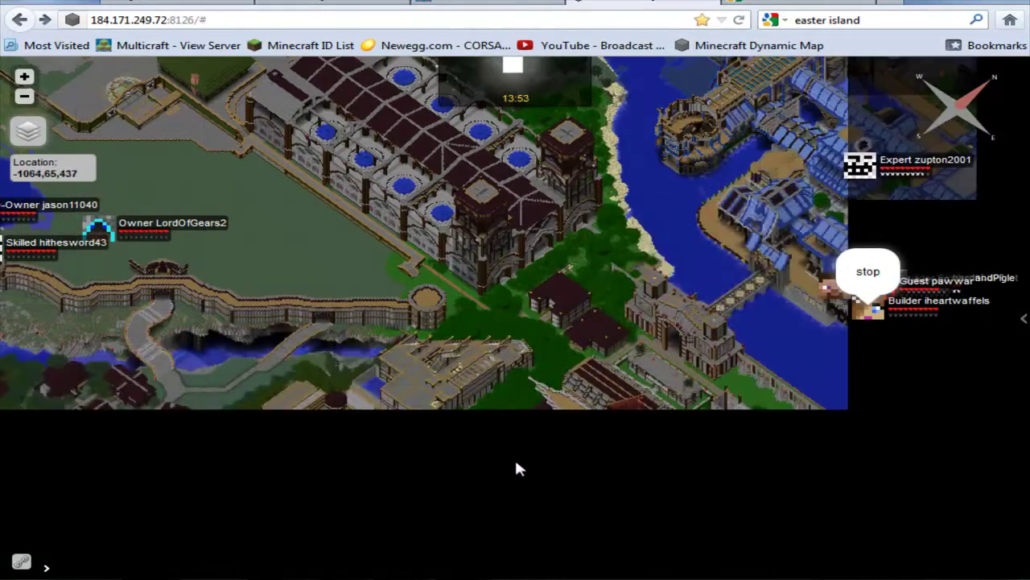
Step: Pan beyond the checkered plot area along the long diagonal water strip
left_click_drag(518, 470, 512, 314)
scroll(507, 278, "down", 1)
scroll(505, 272, "down", 1)
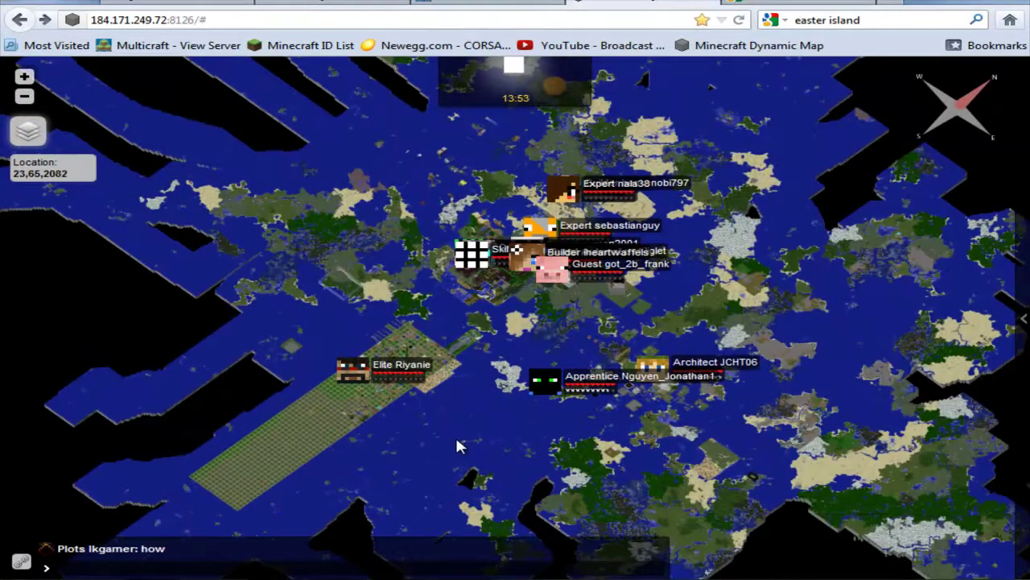
left_click_drag(456, 443, 294, 209)
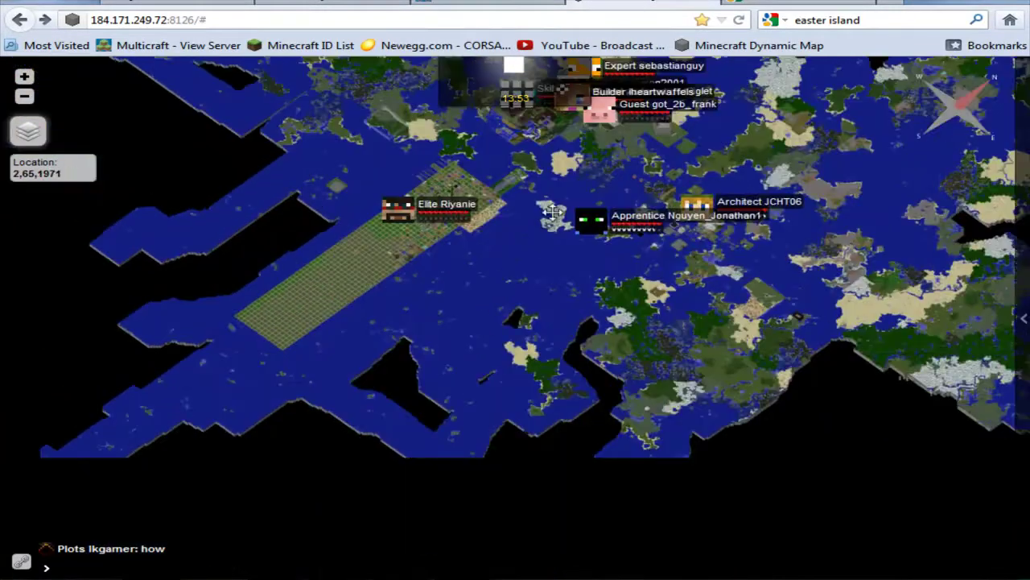
left_click_drag(156, 327, 333, 148)
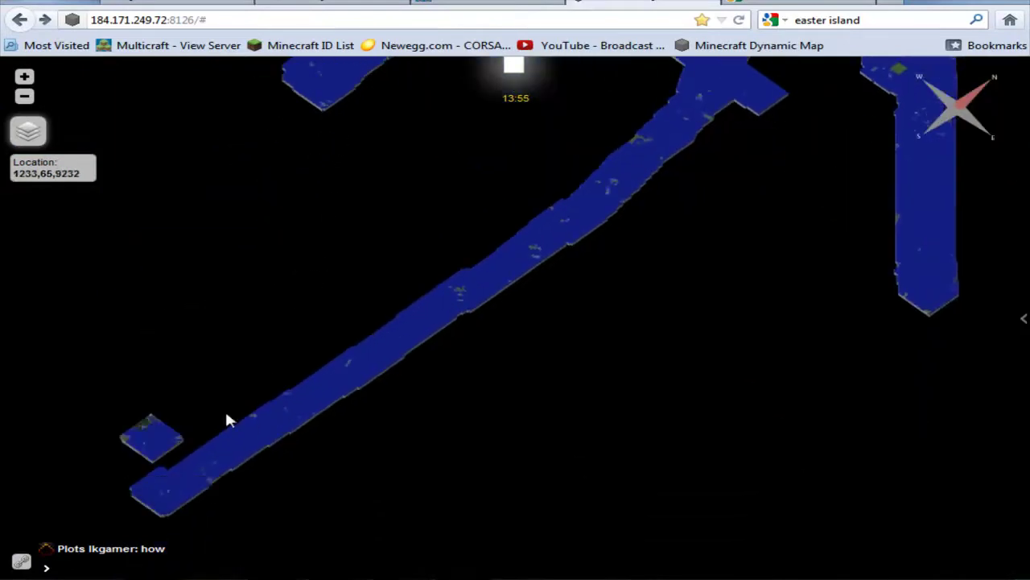
left_click_drag(228, 419, 310, 347)
left_click_drag(395, 375, 115, 534)
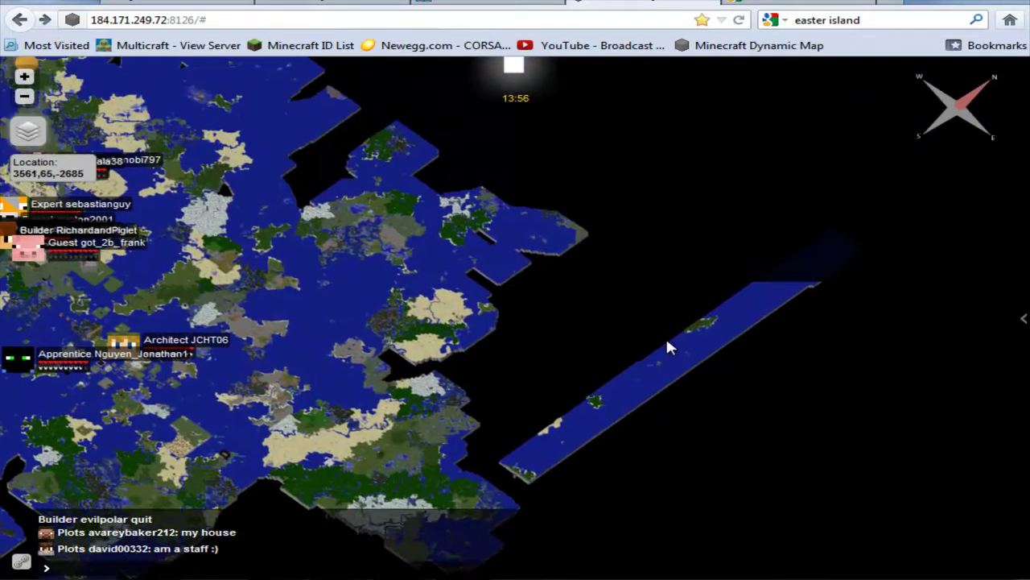
Step: Follow the strip to the world's western edge, then recentre on the players' landmass
left_click_drag(667, 346, 506, 476)
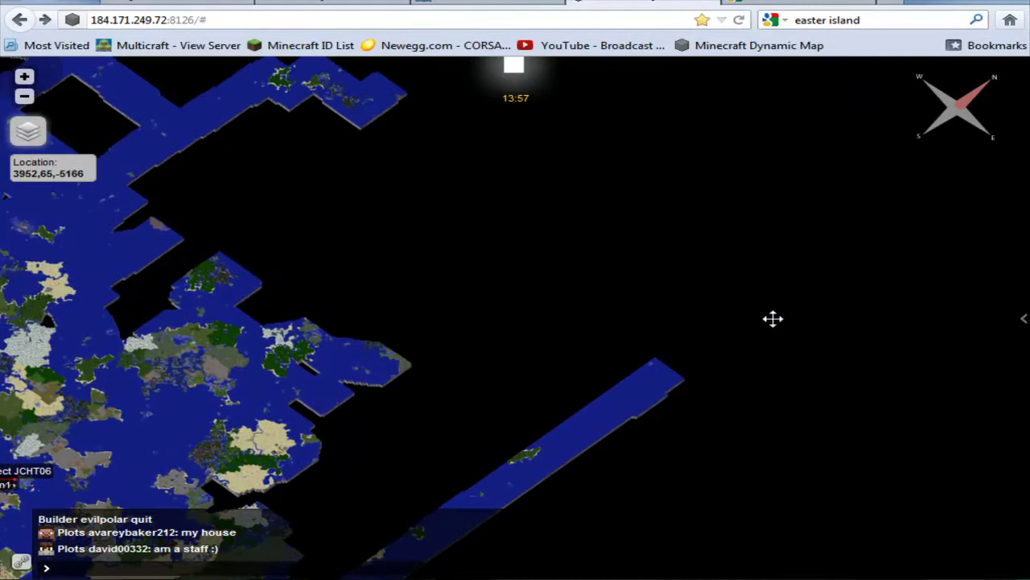
mouse_move(258, 419)
left_mouse_down()
mouse_move(555, 444)
mouse_move(642, 299)
left_mouse_up()
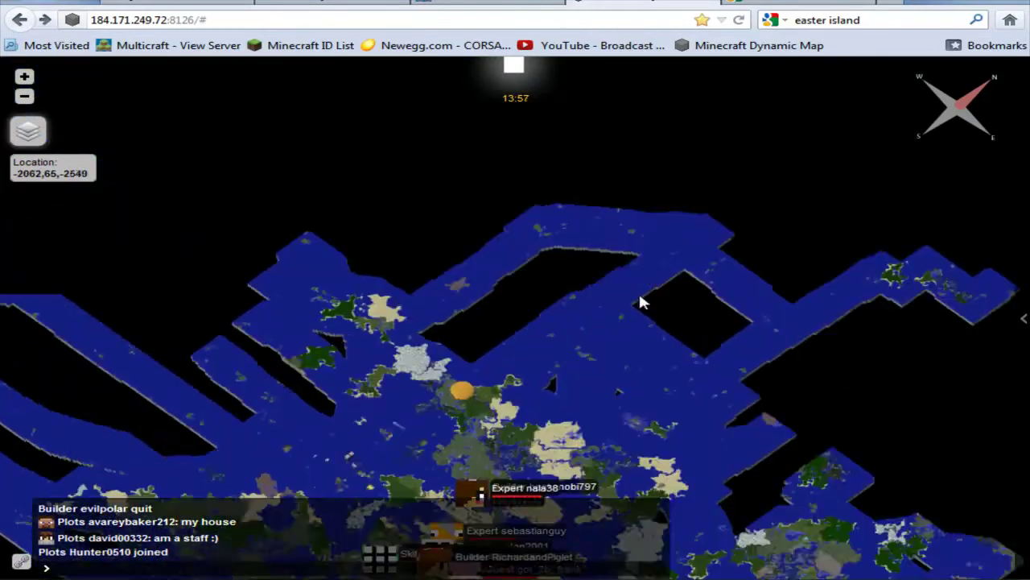
mouse_move(260, 338)
left_mouse_down()
mouse_move(299, 271)
mouse_move(138, 488)
mouse_move(665, 286)
left_mouse_up()
left_click_drag(467, 469, 50, 119)
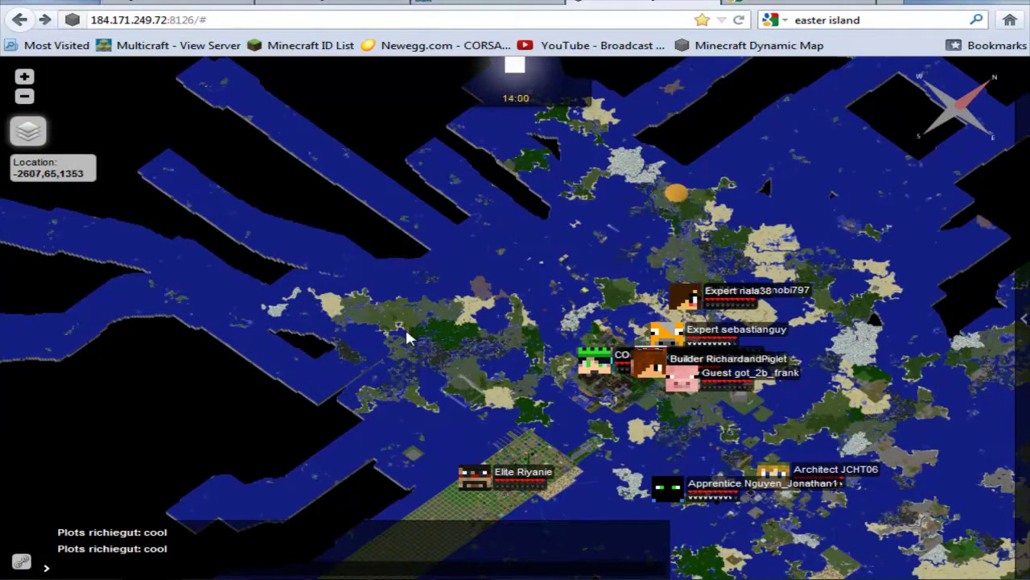
left_click_drag(599, 429, 495, 389)
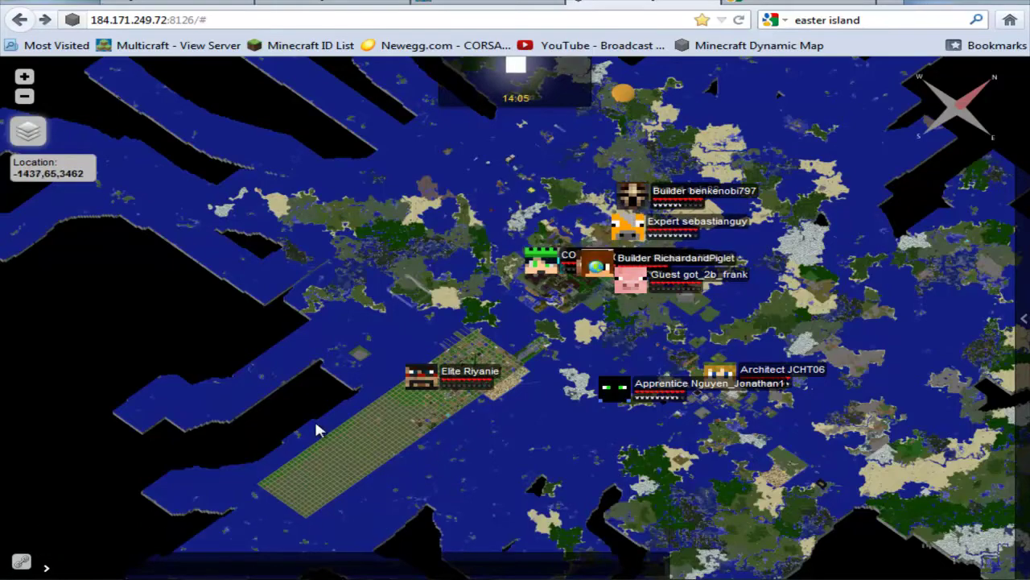
scroll(427, 414, "up", 2)
scroll(427, 414, "up", 2)
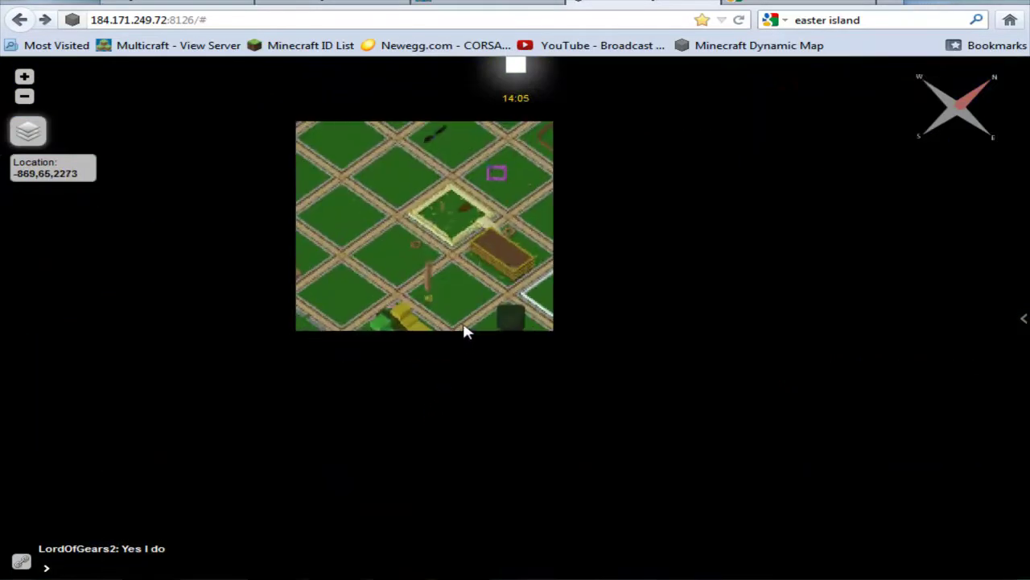
scroll(448, 340, "up", 1)
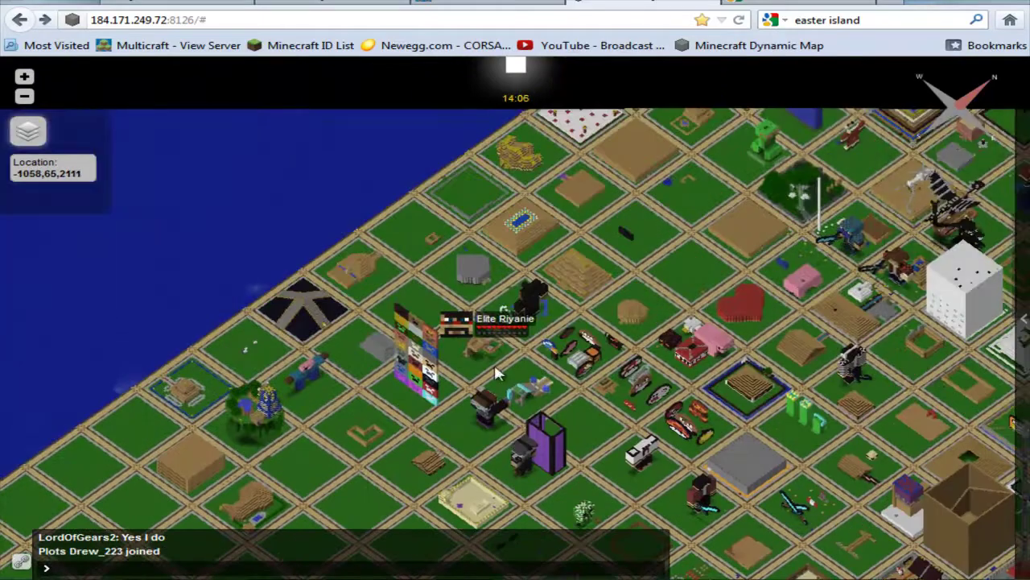
scroll(583, 364, "down", 3)
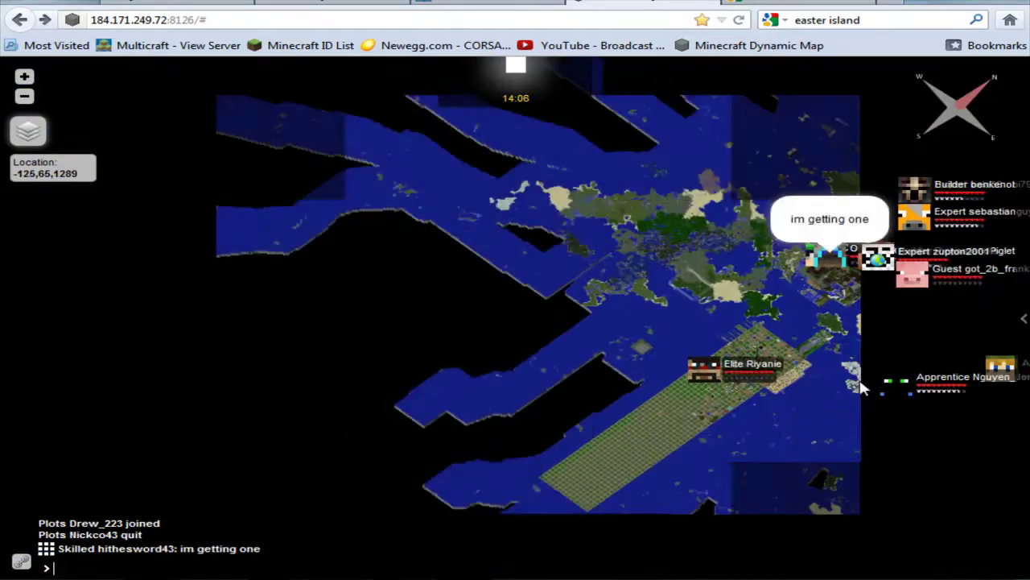
Step: Centre the world overview on the player markers
mouse_move(778, 422)
left_mouse_down()
mouse_move(660, 392)
mouse_move(565, 414)
left_mouse_up()
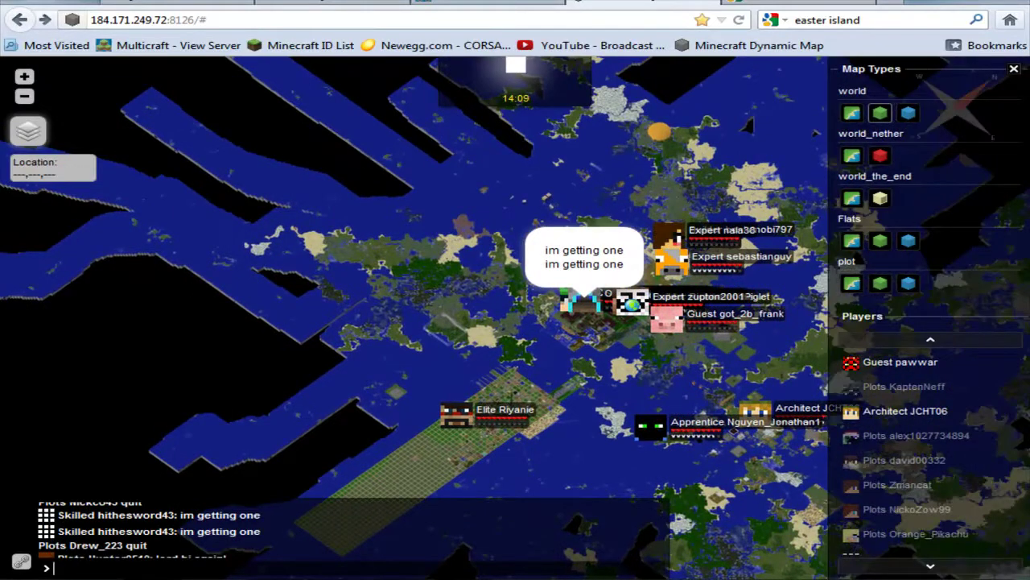
Step: Switch to the world_nether flat map and look around it
left_click(854, 158)
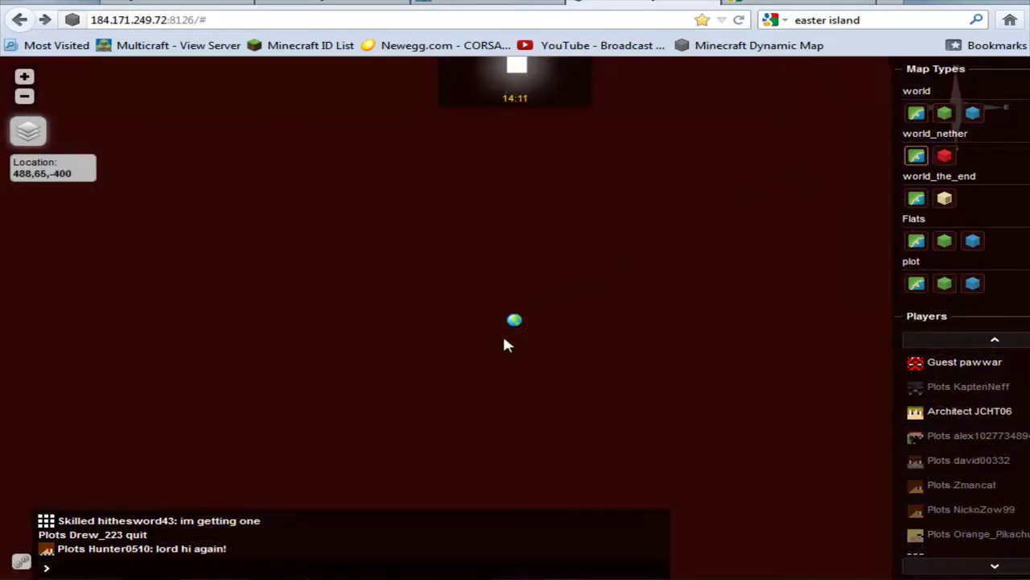
left_click_drag(517, 335, 424, 398)
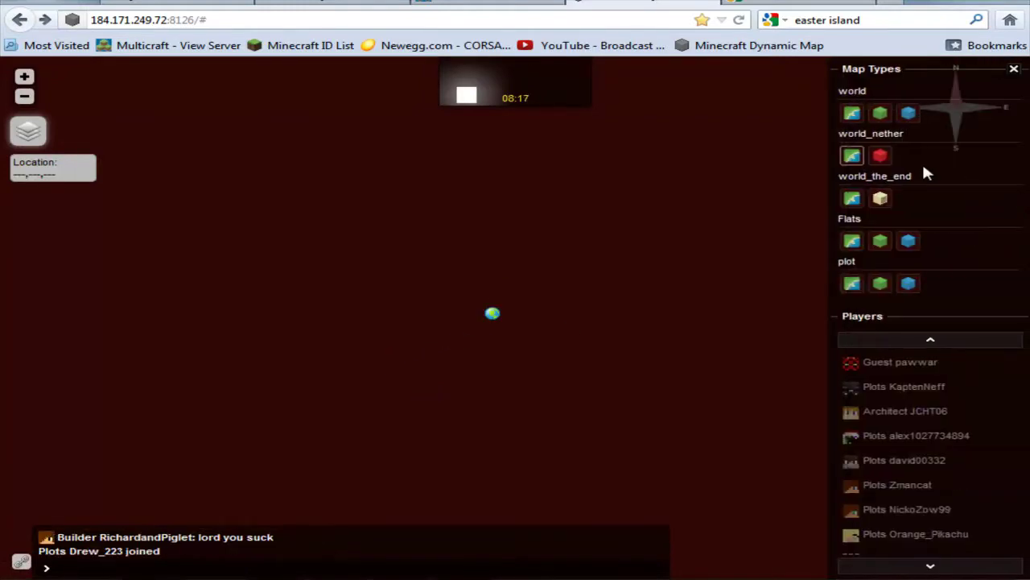
Step: Show world_the_end as a surface render and pan around the spawn island
left_click(852, 199)
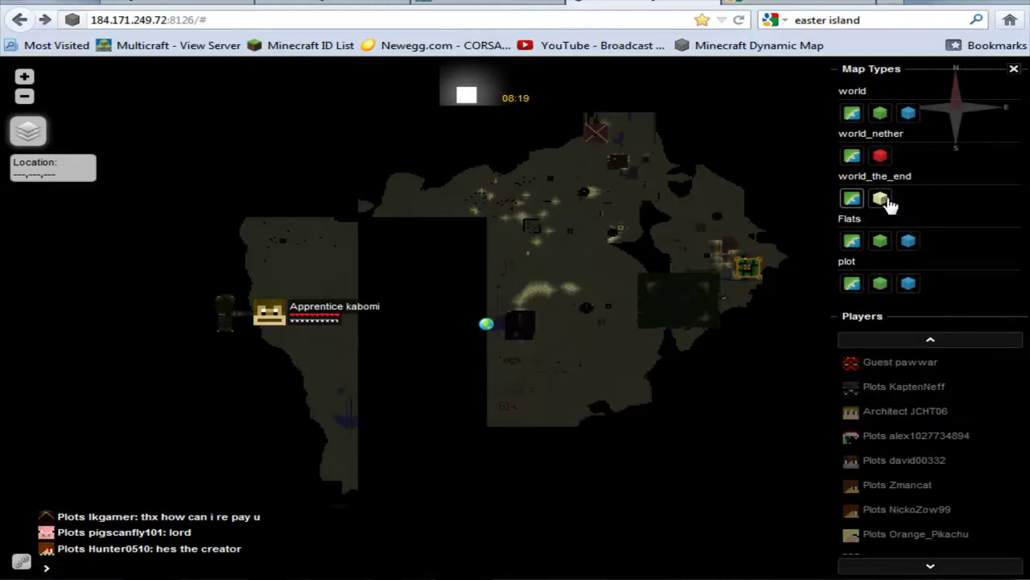
left_click(887, 201)
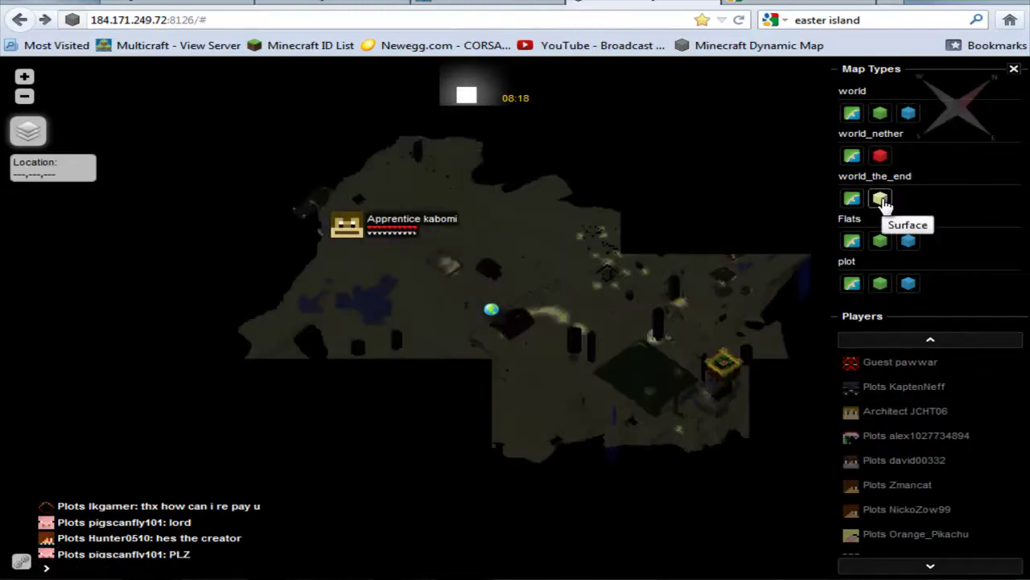
scroll(588, 362, "up", 1)
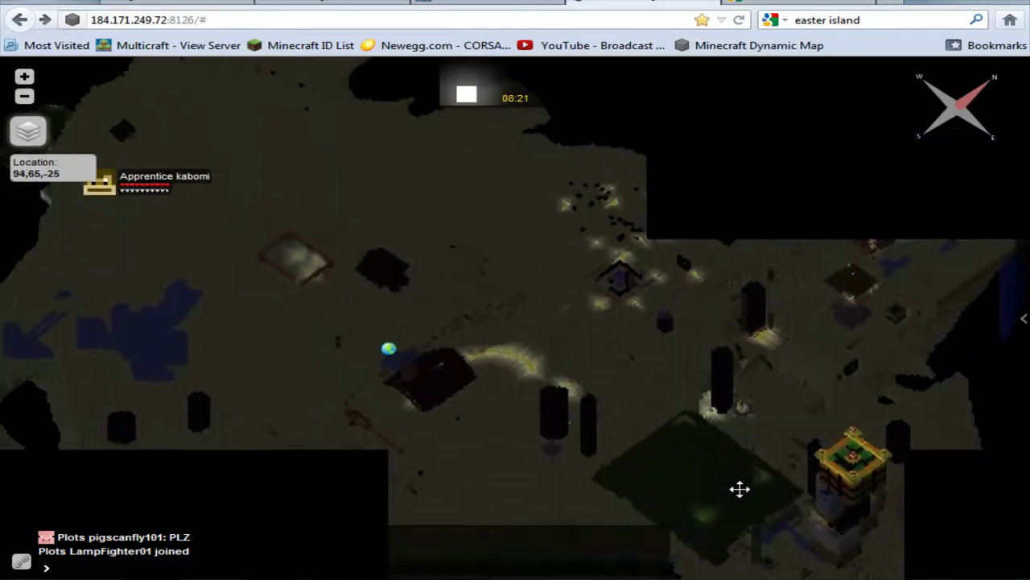
left_click_drag(722, 379, 760, 493)
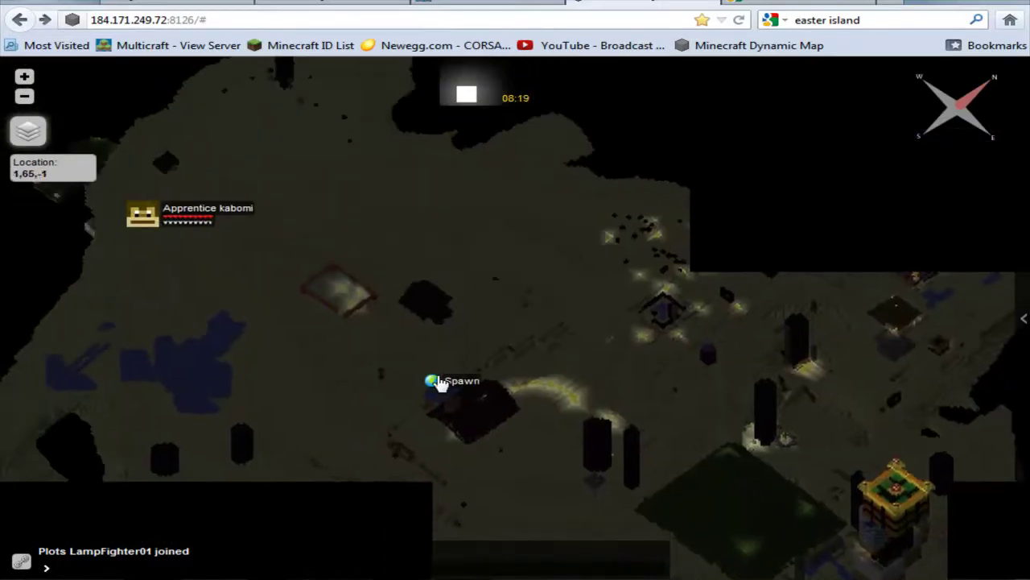
left_click_drag(310, 296, 343, 410)
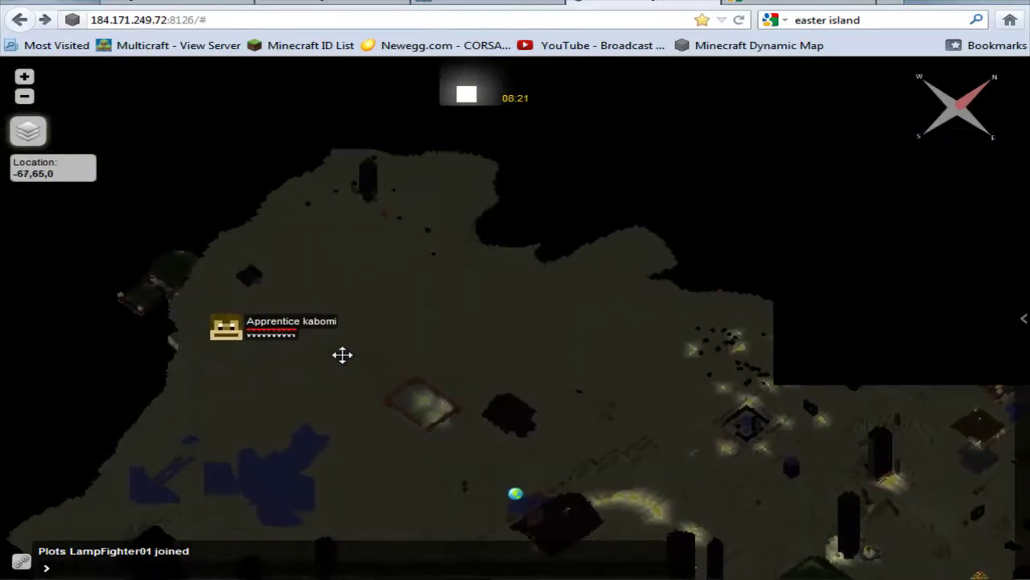
scroll(250, 324, "up", 1)
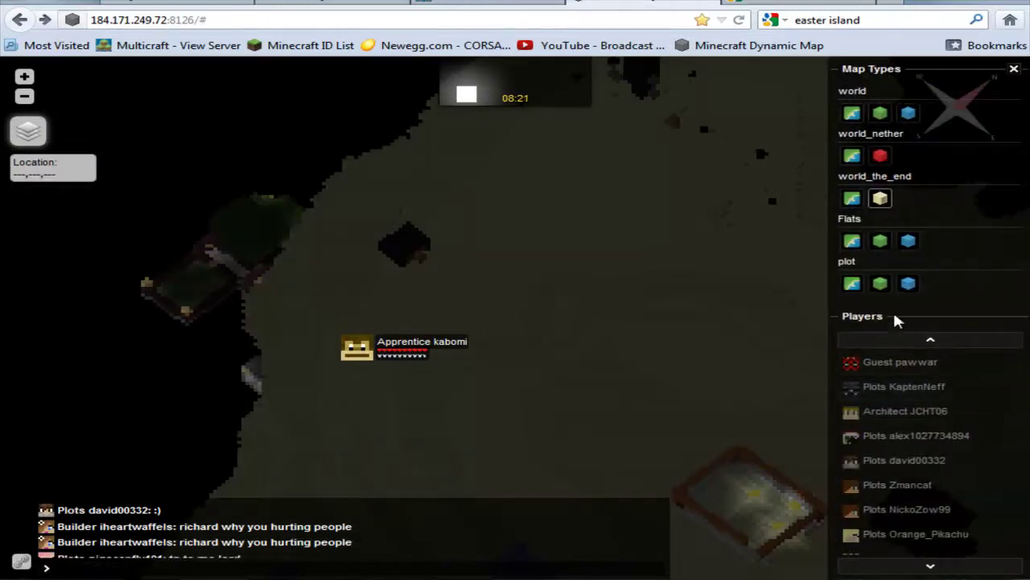
Step: Switch the plot world to its flat map and pan to the player-filled plots
left_click(851, 283)
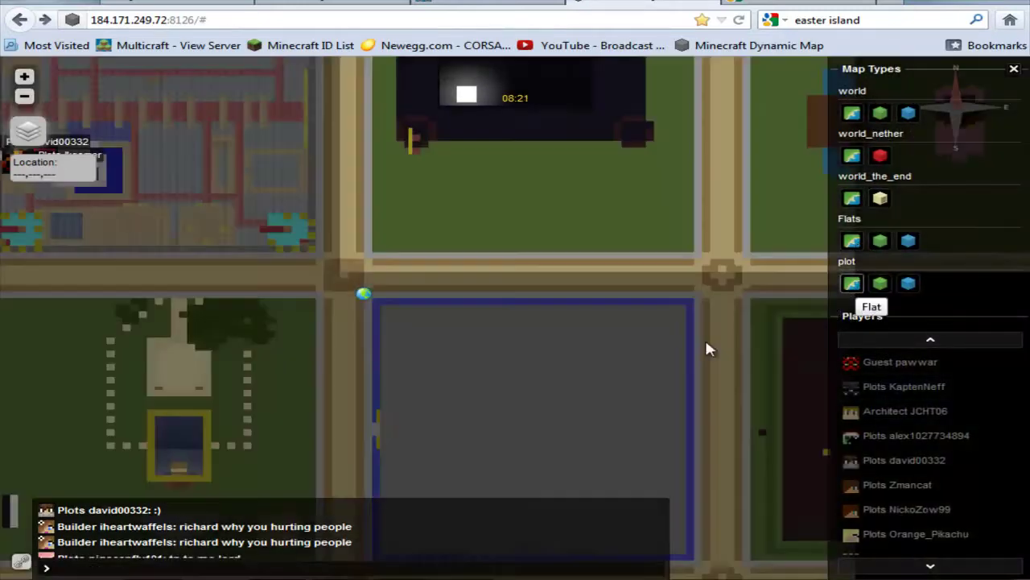
scroll(447, 301, "down", 1)
scroll(449, 297, "down", 2)
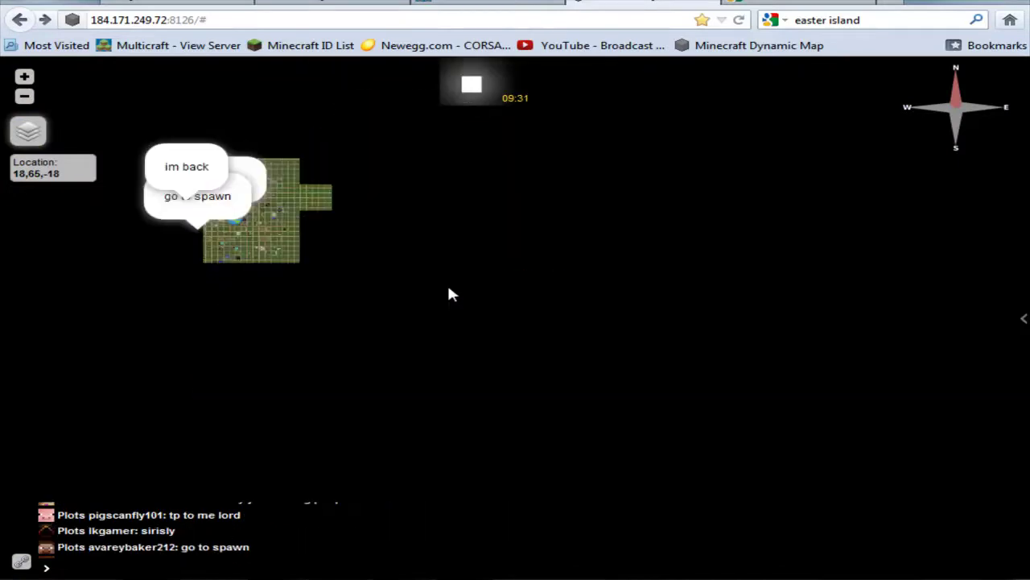
left_click_drag(398, 362, 495, 410)
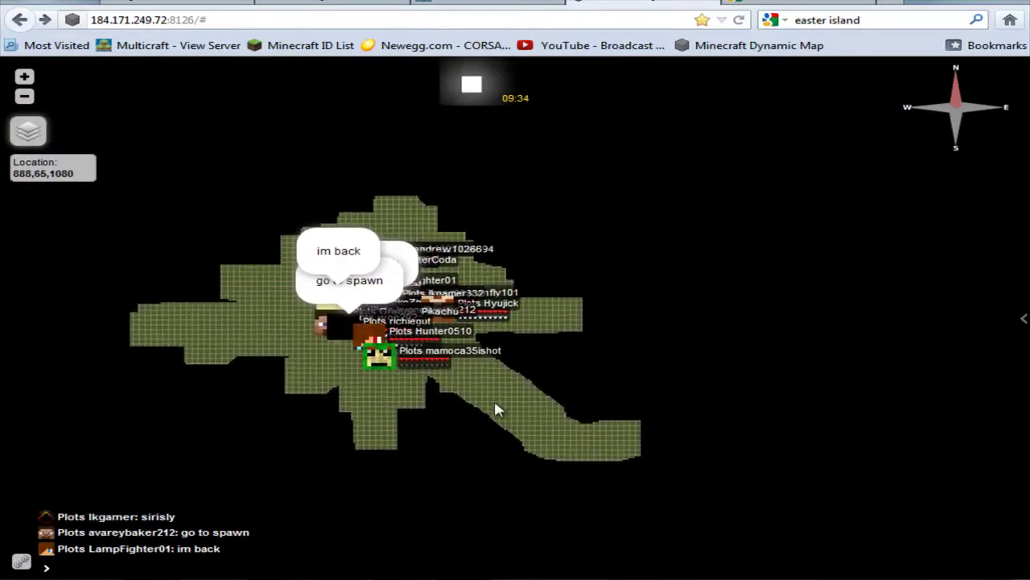
scroll(374, 330, "up", 1)
scroll(401, 301, "up", 1)
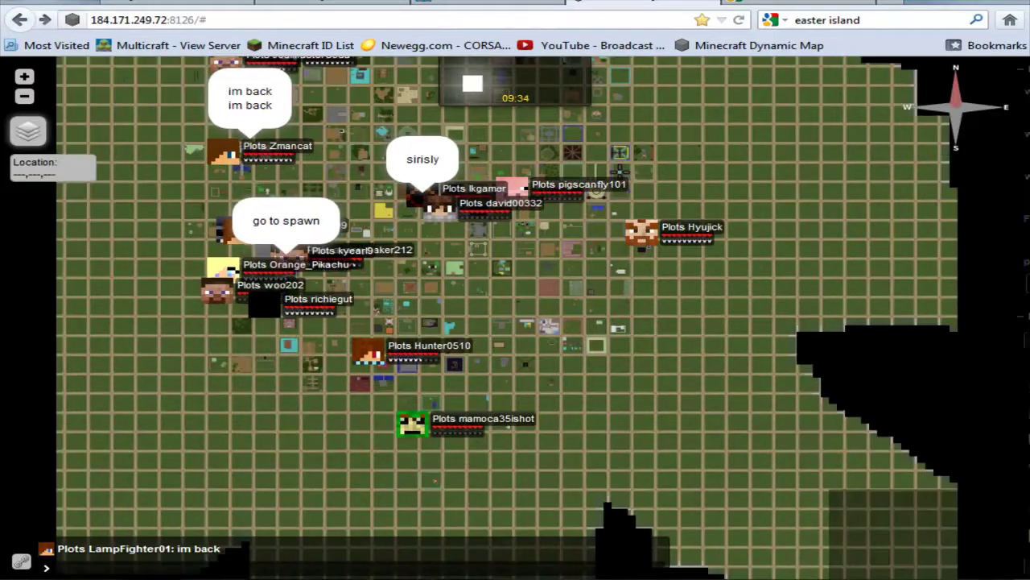
Step: Show the plot world in 3D surface style and pan across its plots and players
left_click(880, 284)
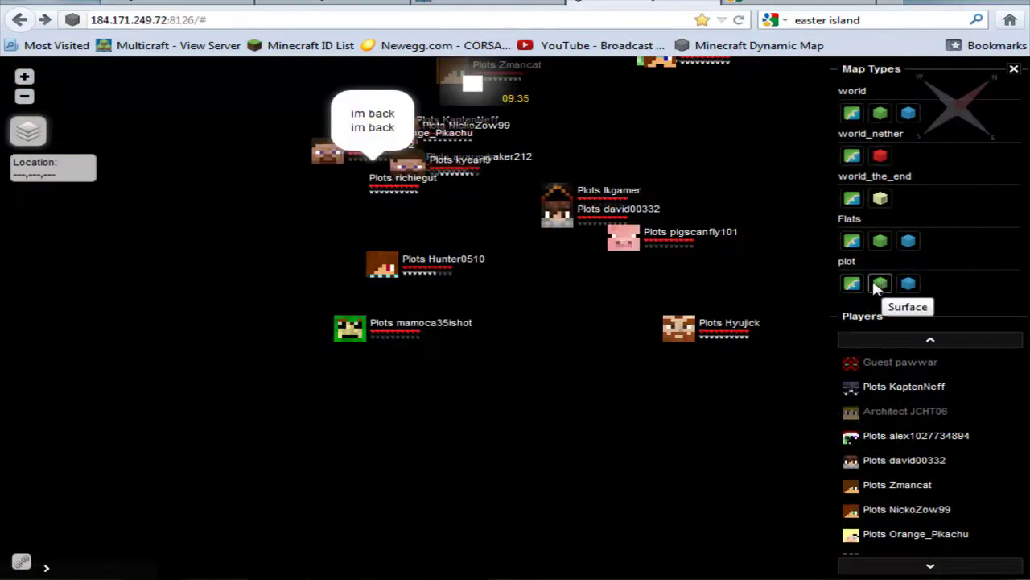
left_click_drag(559, 322, 507, 391)
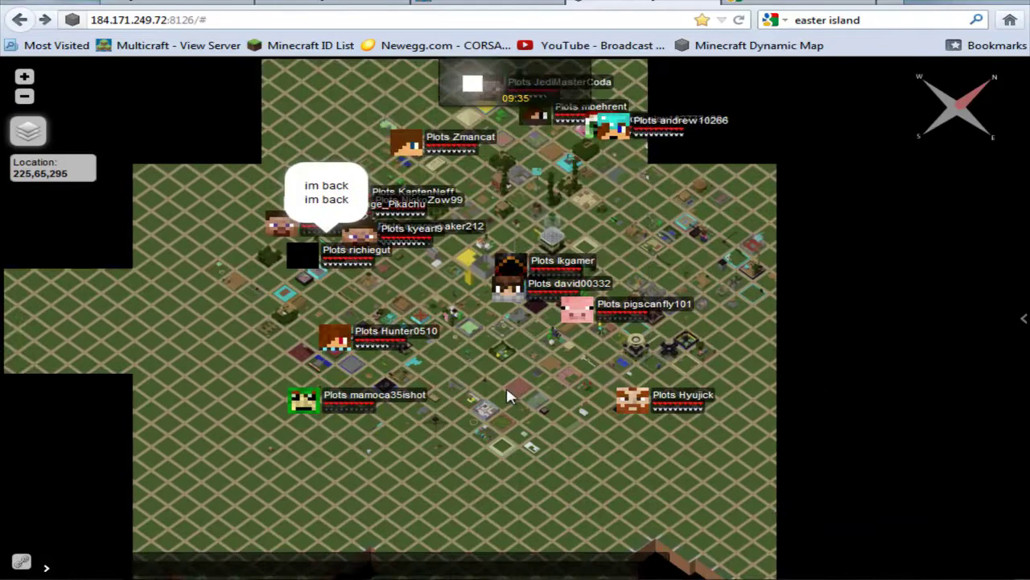
scroll(476, 341, "up", 1)
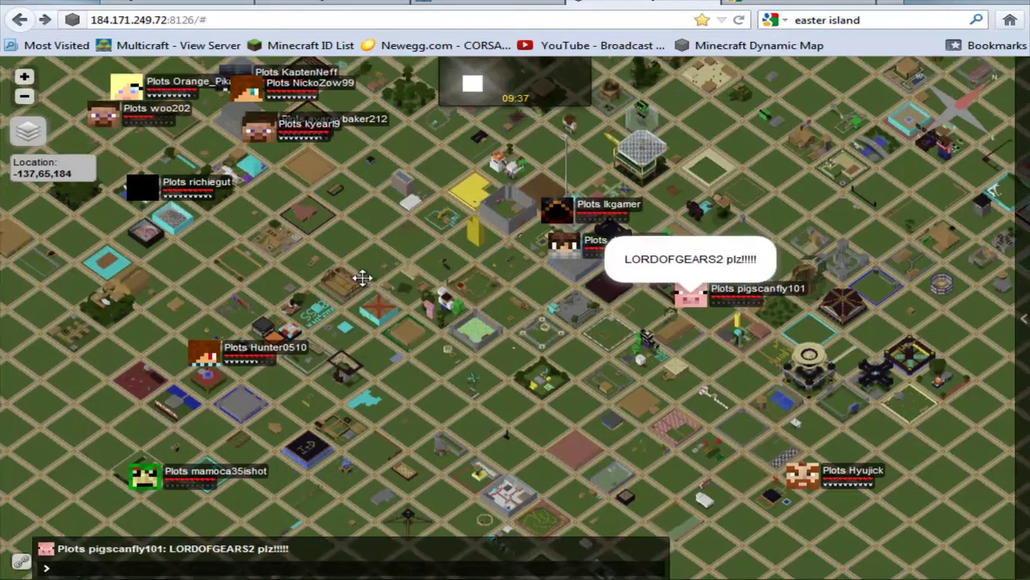
left_click_drag(347, 265, 466, 409)
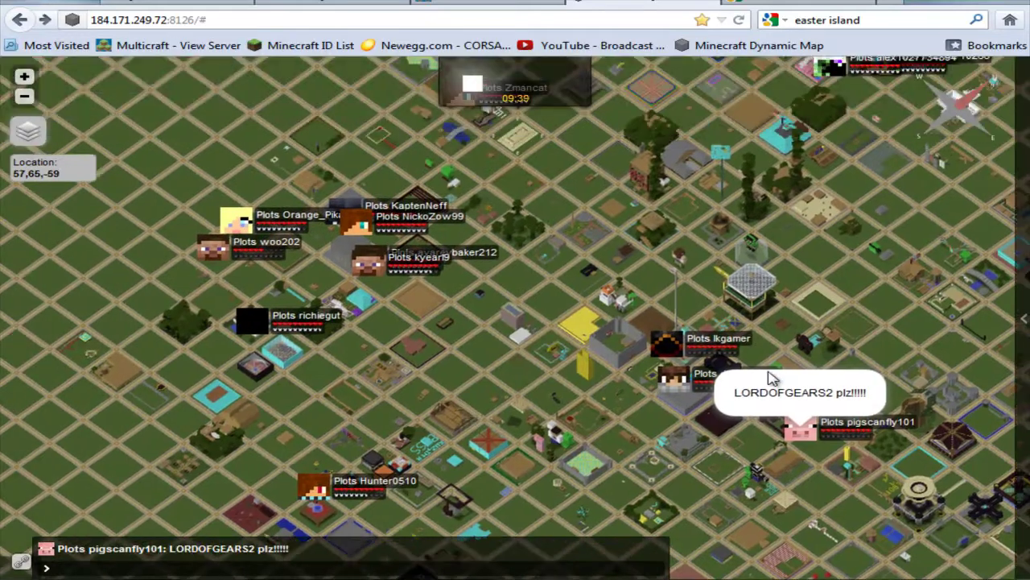
left_click_drag(793, 394, 698, 393)
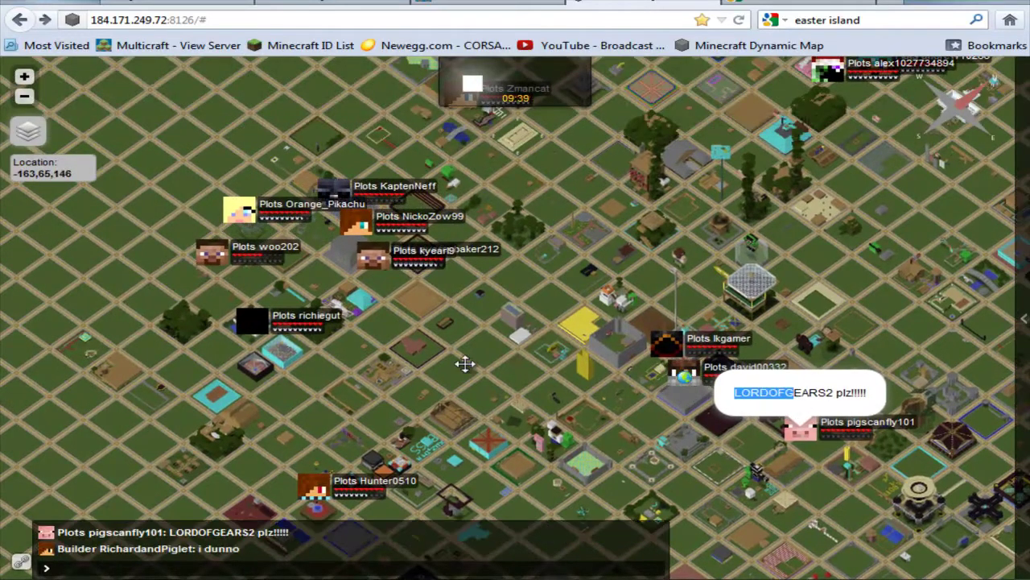
left_click_drag(472, 357, 410, 416)
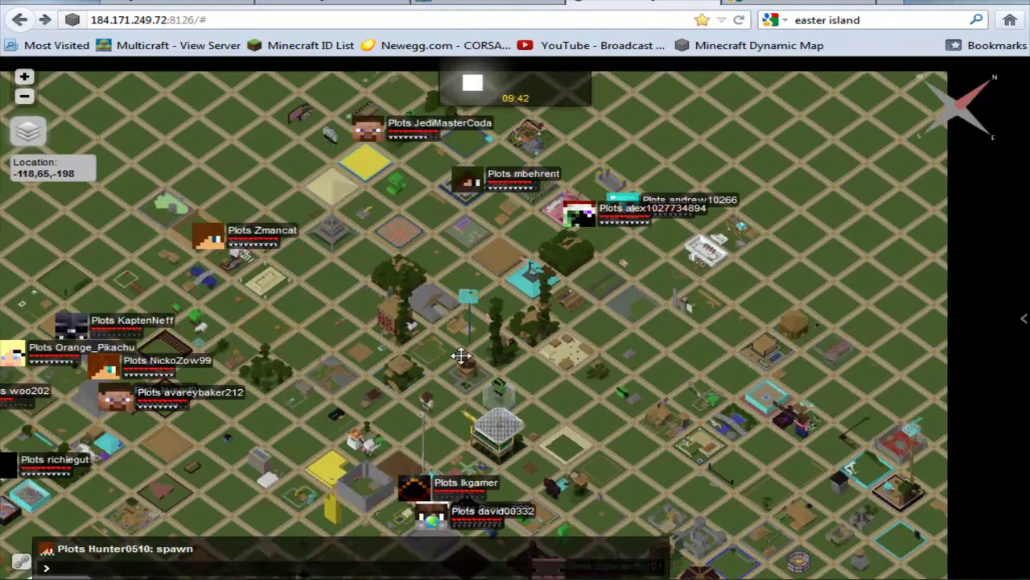
mouse_move(696, 275)
left_mouse_down()
mouse_move(315, 453)
mouse_move(391, 386)
left_mouse_up()
scroll(317, 443, "up", 1)
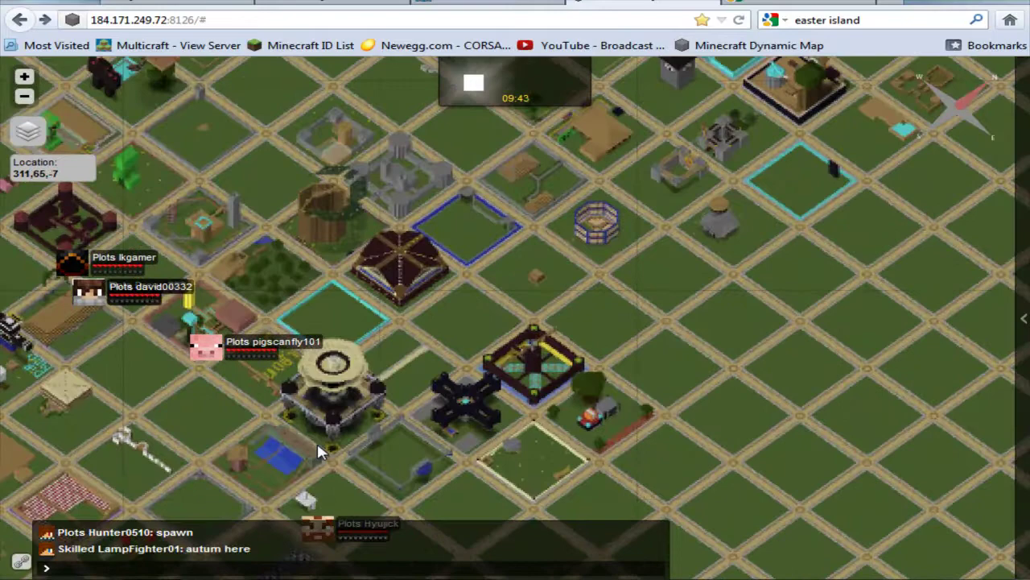
Step: Move in on the domed tower and the plots beyond, then scroll the online Players list
left_click_drag(334, 417, 368, 356)
scroll(371, 357, "up", 1)
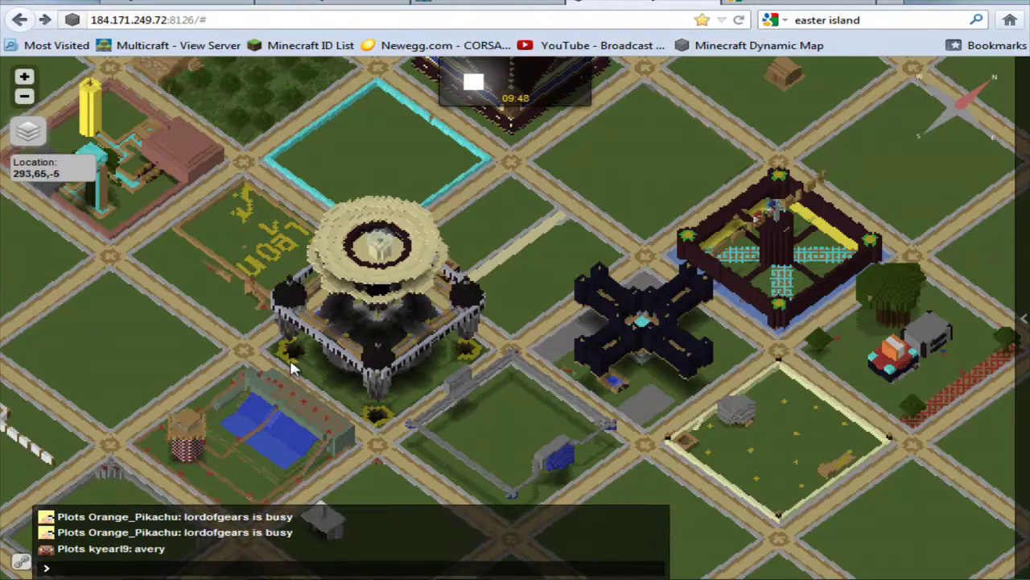
left_click_drag(546, 69, 699, 254)
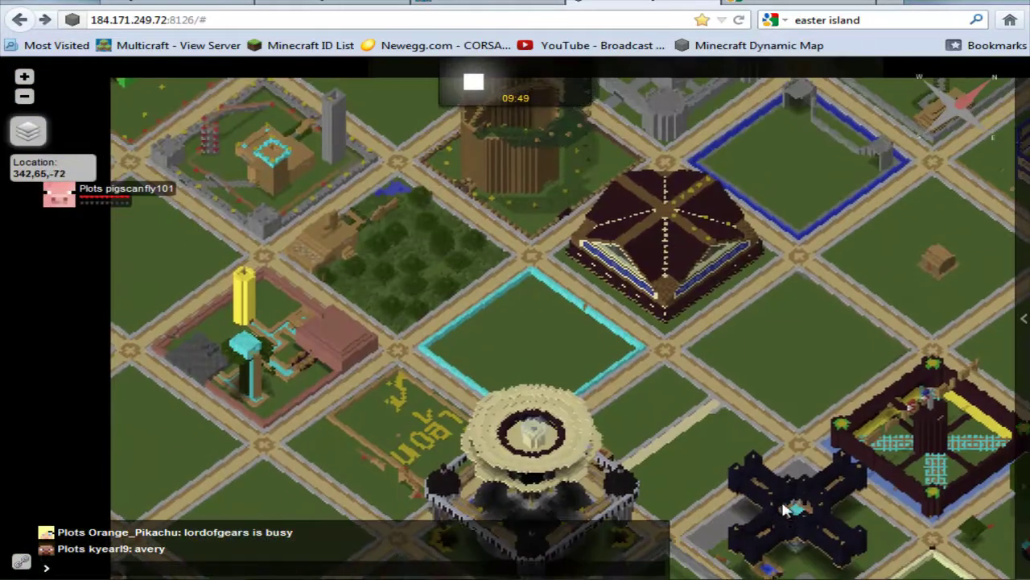
left_click_drag(509, 355, 626, 335)
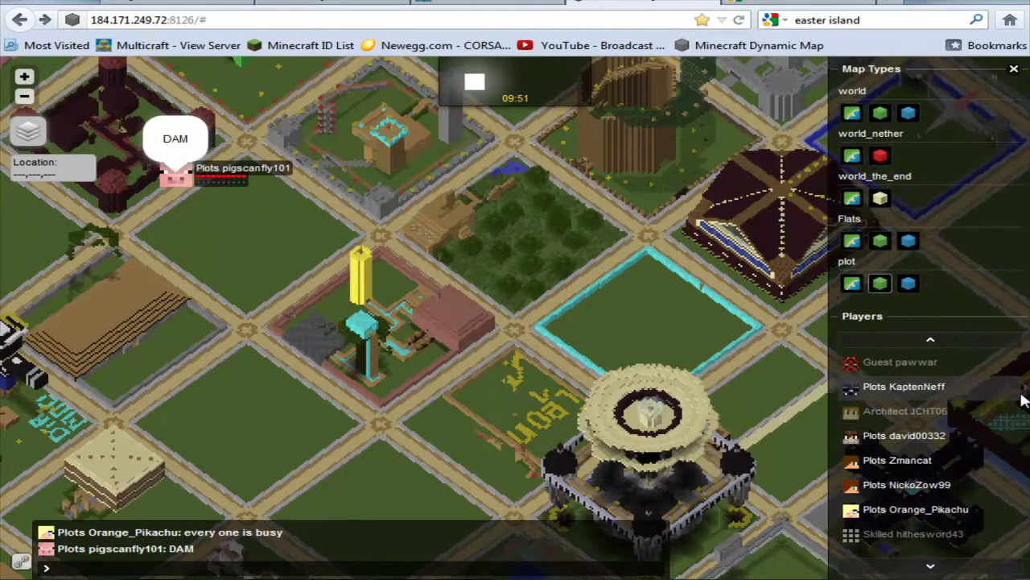
left_click(897, 567)
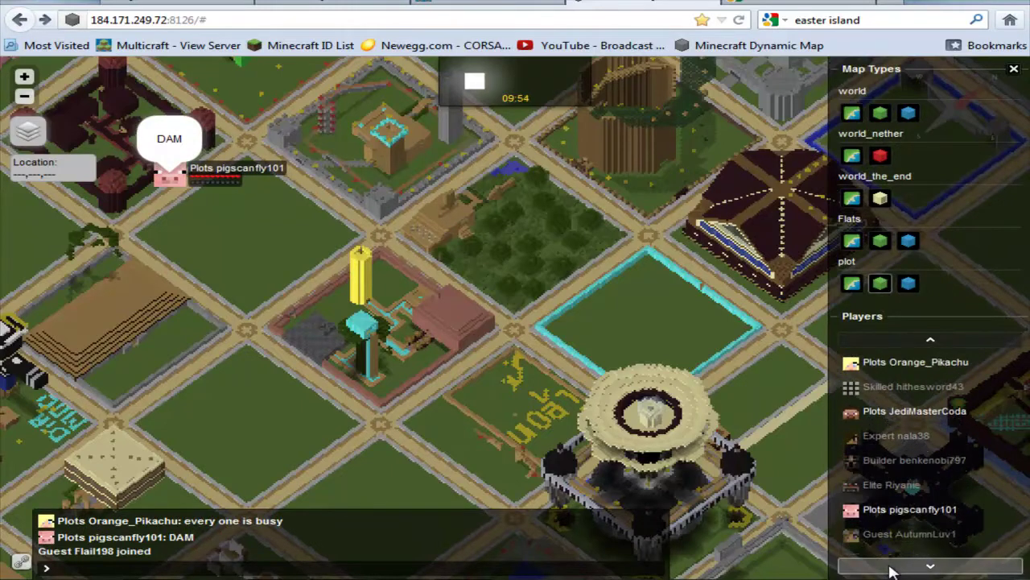
left_click_drag(892, 570, 890, 566)
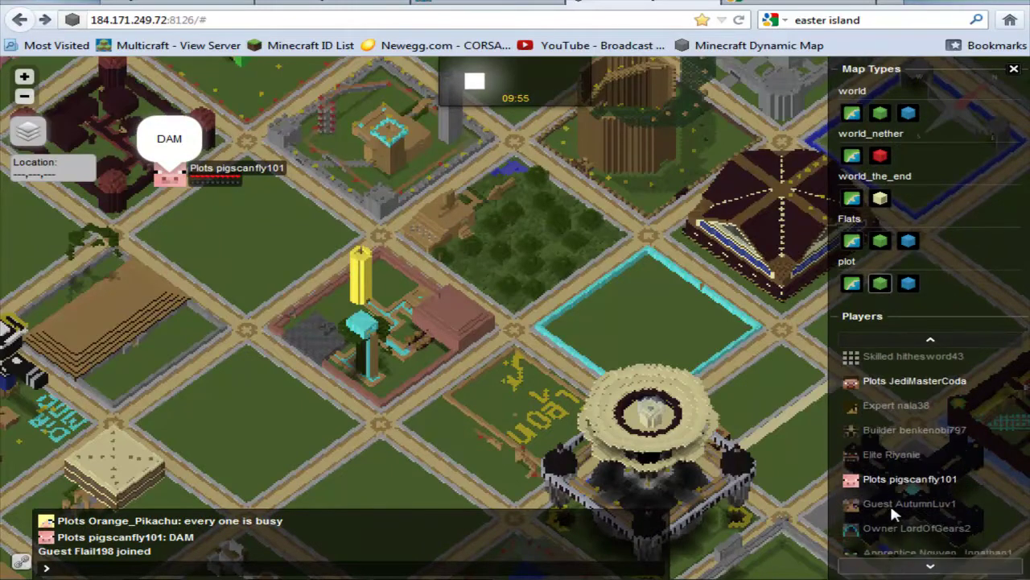
Step: Render the plot world as a cave map and pan to the walled plot outlines
left_click(909, 284)
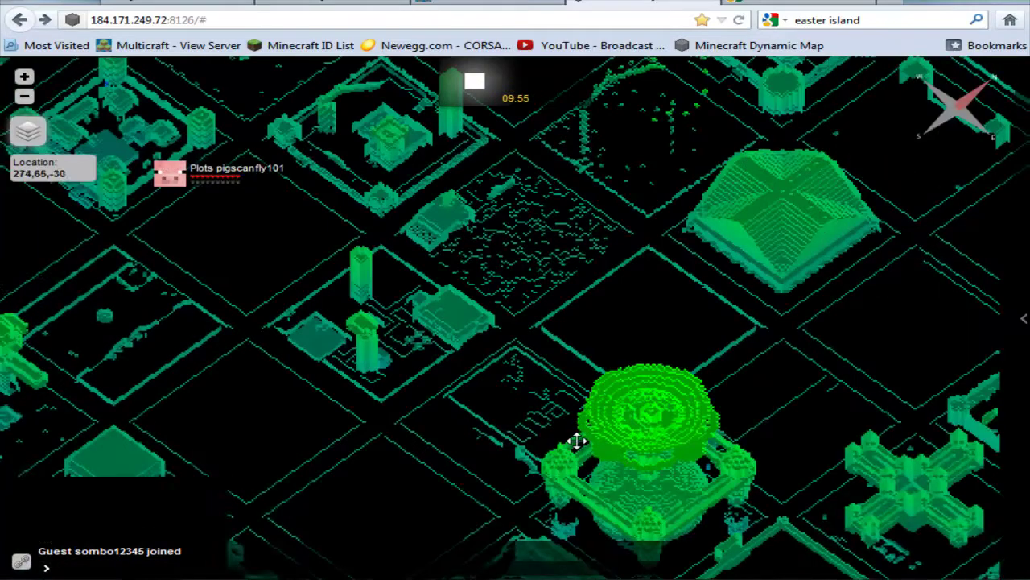
left_click_drag(576, 440, 697, 350)
left_click_drag(454, 395, 890, 352)
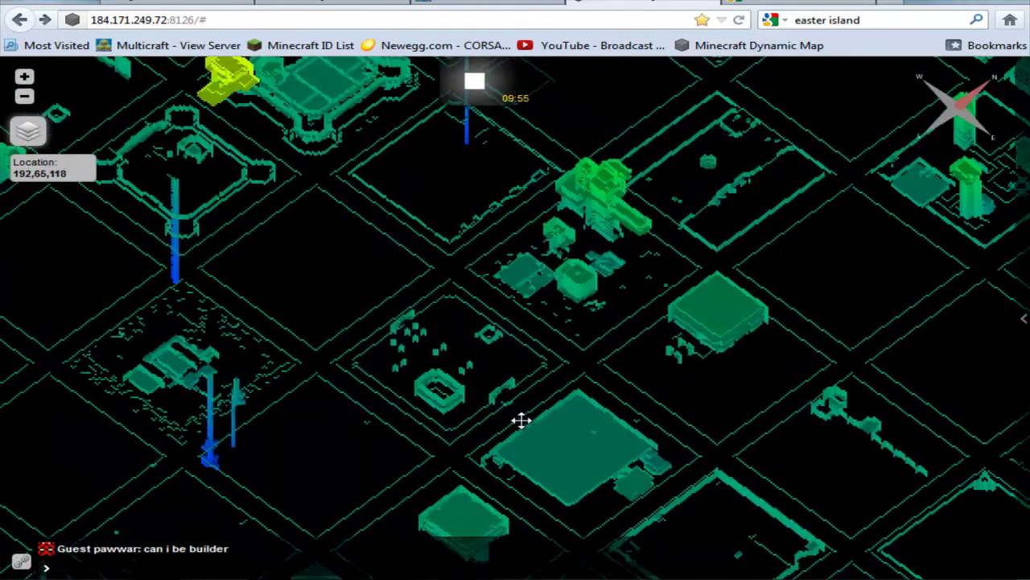
mouse_move(521, 420)
left_mouse_down()
mouse_move(764, 508)
mouse_move(815, 516)
left_mouse_up()
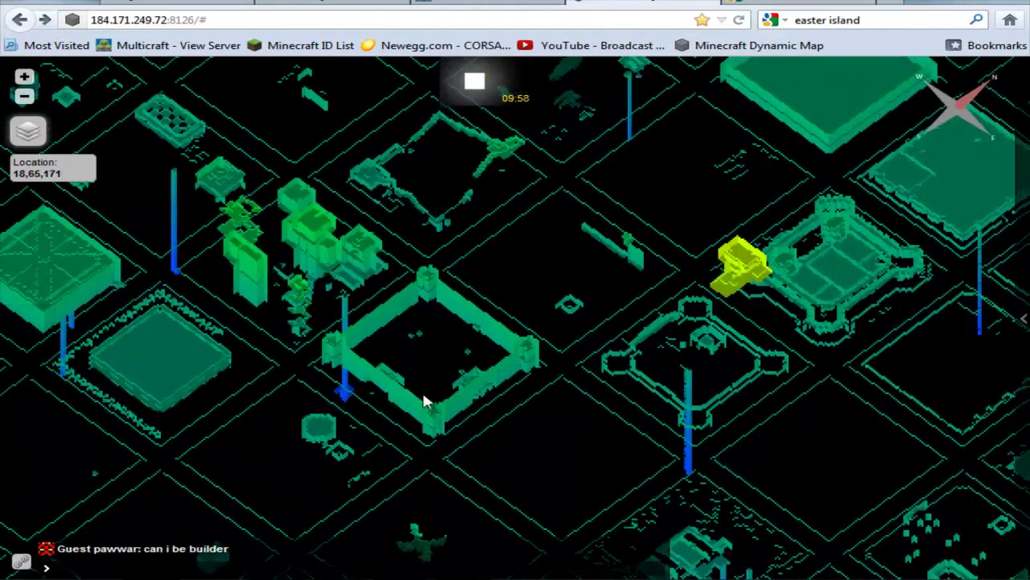
left_click_drag(427, 400, 660, 531)
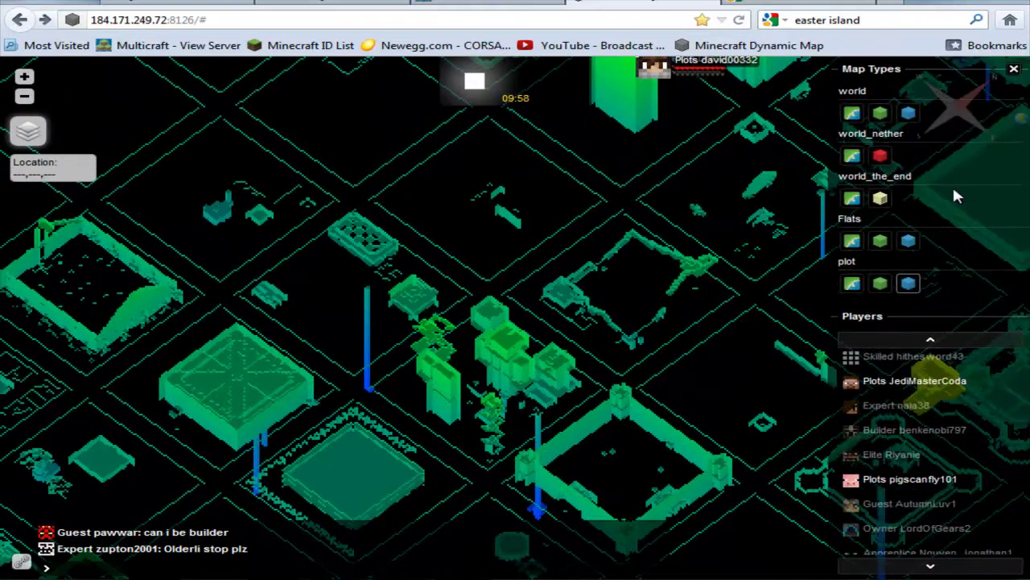
Step: Return to the main world's surface map and centre the wall's gatehouse near spawn
left_click(879, 117)
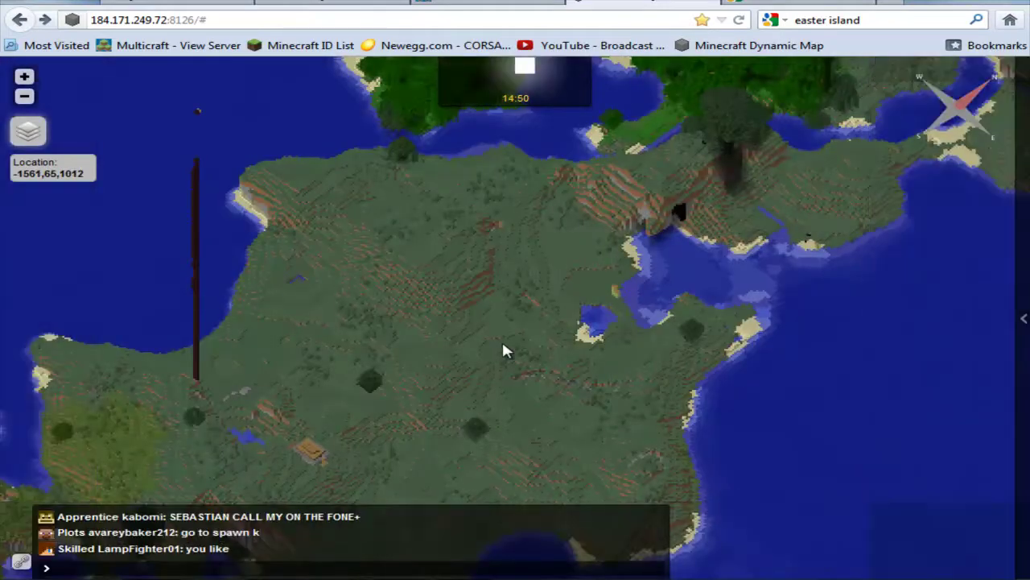
scroll(502, 339, "down", 5)
scroll(519, 345, "up", 1)
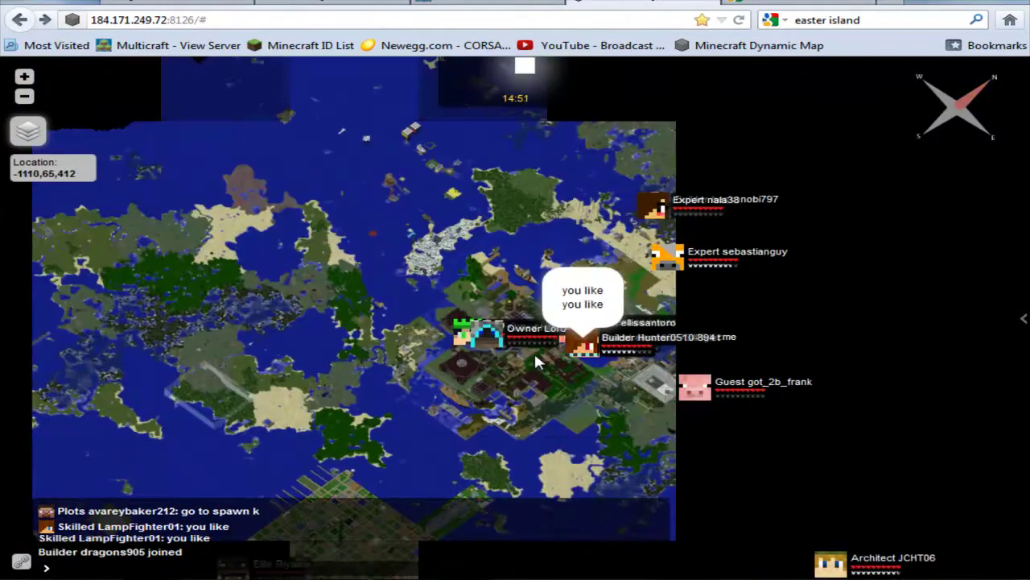
scroll(483, 343, "up", 3)
scroll(394, 310, "up", 1)
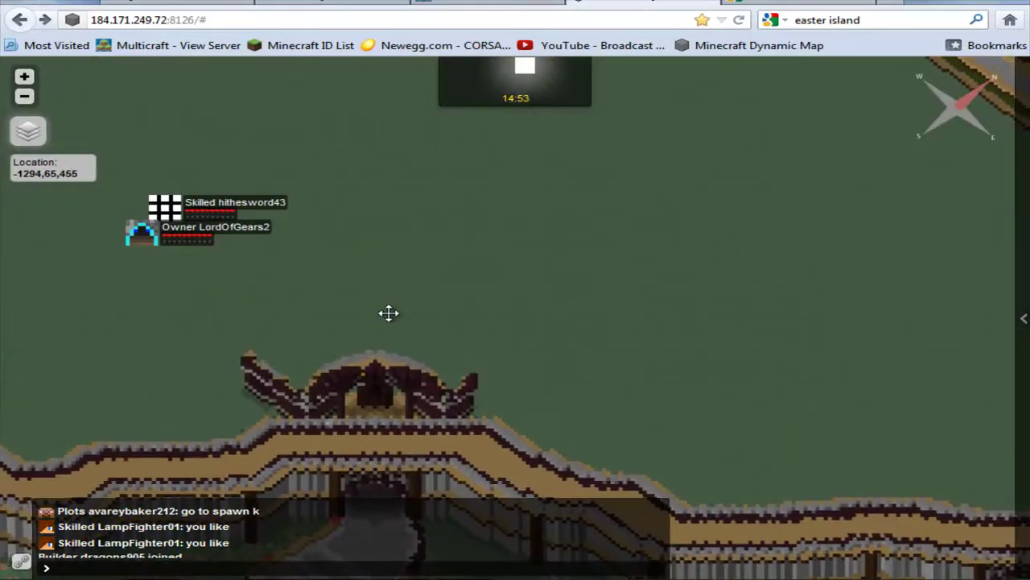
left_click_drag(389, 313, 555, 362)
left_click_drag(449, 352, 523, 260)
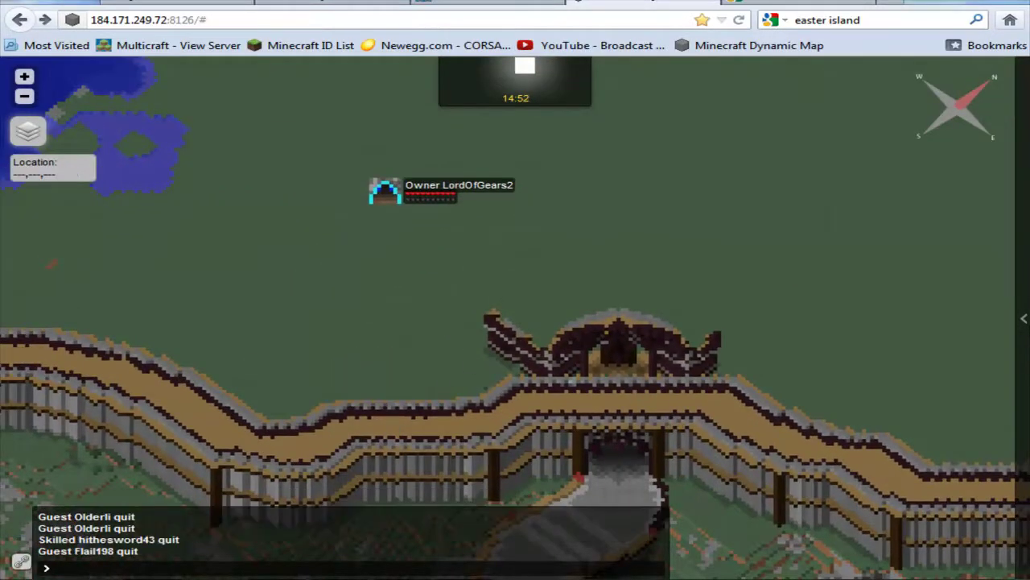
Step: In Minecraft, close chat, fill the dirt hole with a grass block, and open the inventory
key("alt+Tab")
key("Escape")
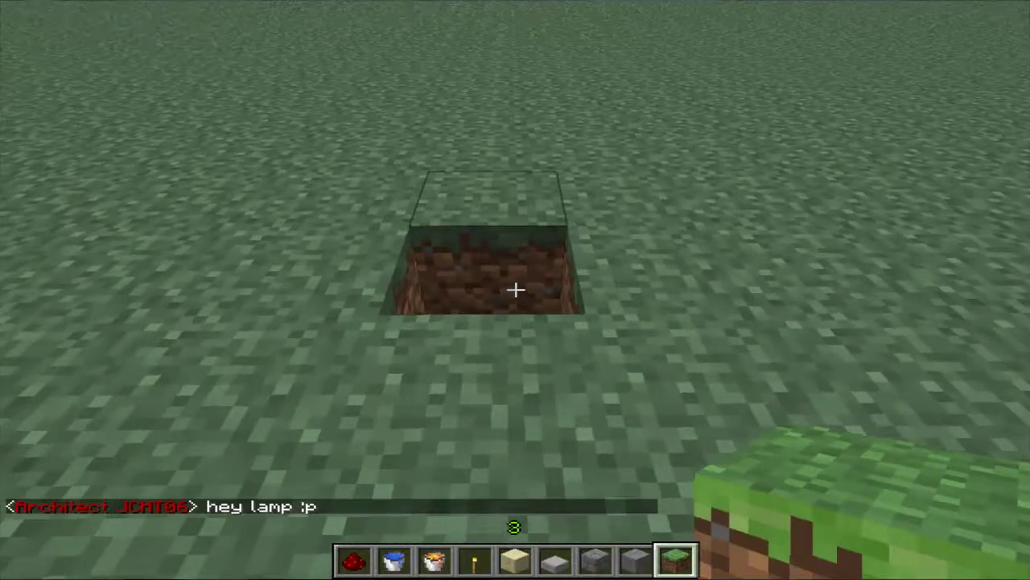
right_click(515, 290)
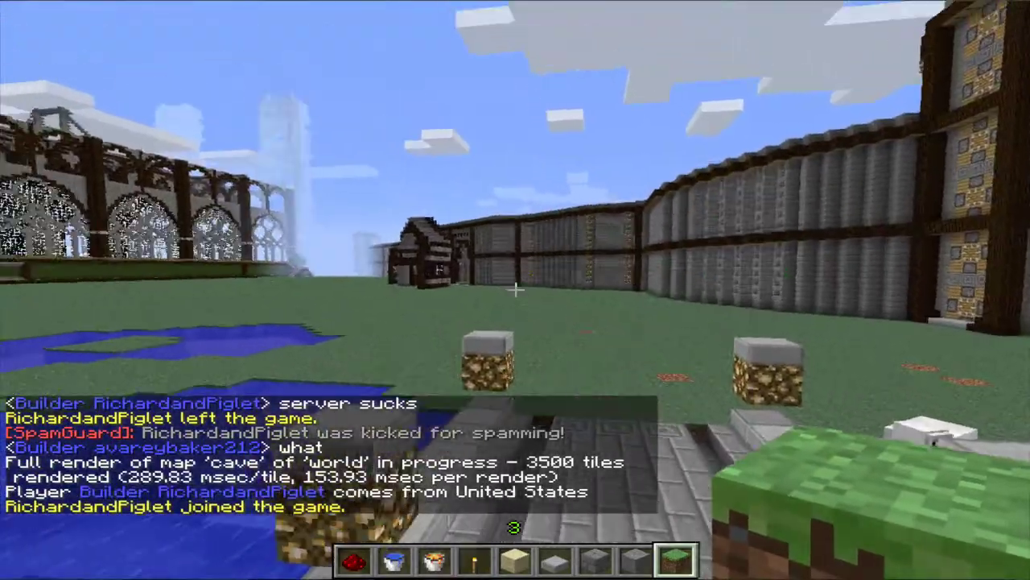
key("e")
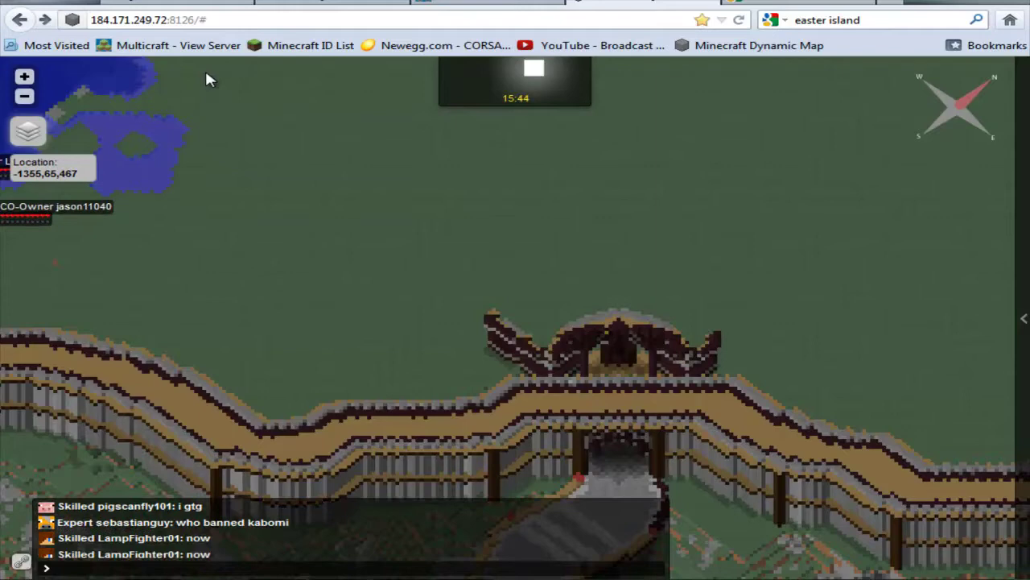
Step: Pan along the town wall to the road and water beside it
mouse_move(489, 235)
left_mouse_down()
mouse_move(462, 347)
mouse_move(844, 345)
left_mouse_up()
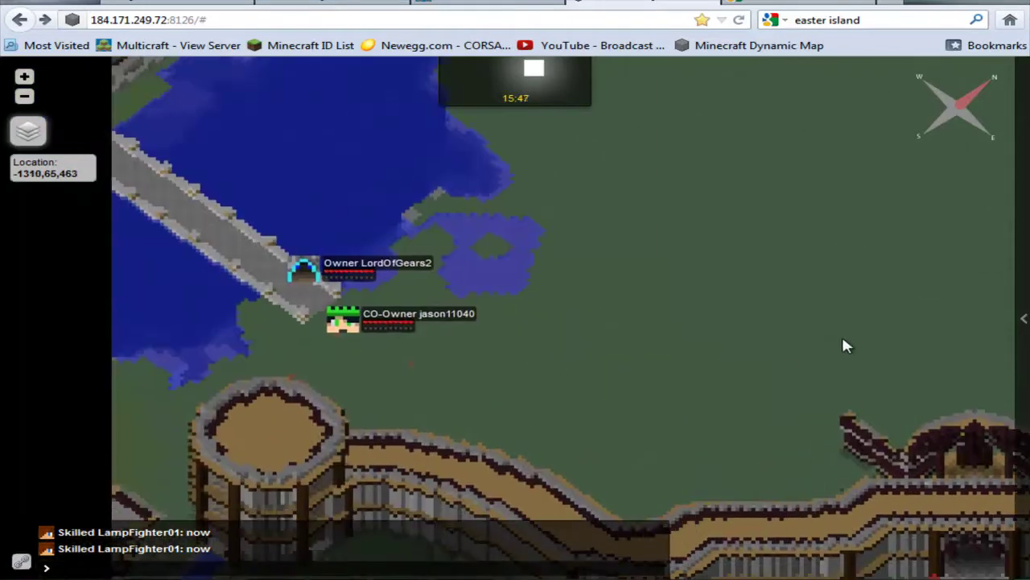
left_click_drag(605, 252, 514, 315)
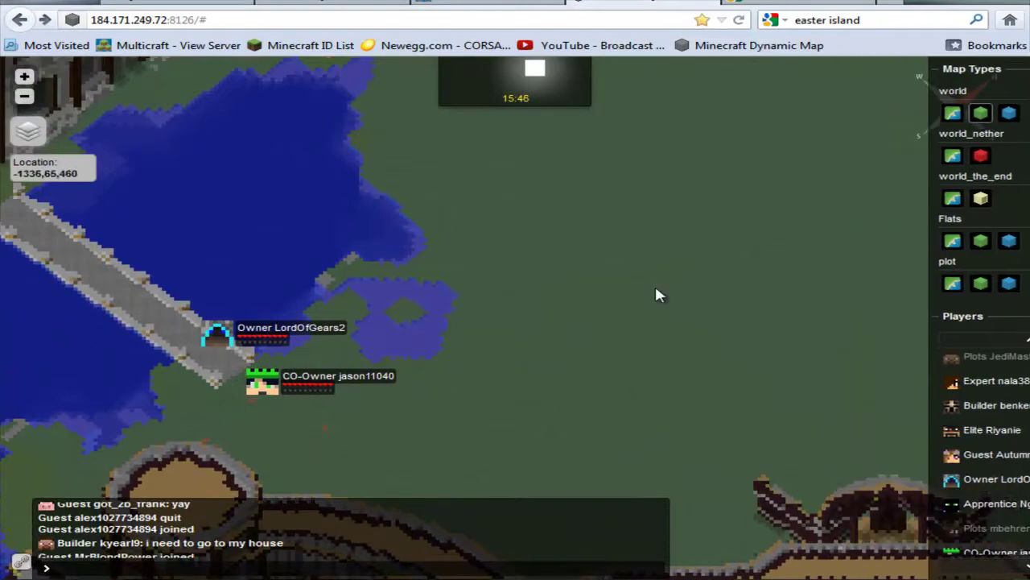
mouse_move(376, 342)
left_mouse_down()
mouse_move(479, 168)
mouse_move(358, 95)
left_mouse_up()
mouse_move(501, 368)
left_mouse_down()
mouse_move(873, 151)
mouse_move(575, 329)
left_mouse_up()
Step: Frame the round tower, enable the Players layer, and pan north past the bridge
mouse_move(405, 230)
left_mouse_down()
mouse_move(547, 239)
mouse_move(641, 266)
mouse_move(685, 266)
left_mouse_up()
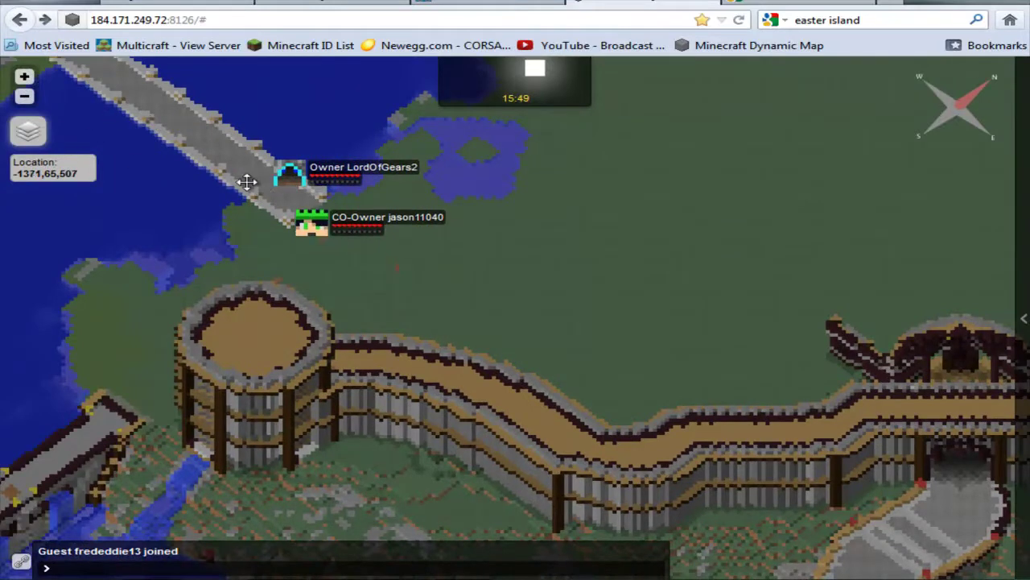
left_click_drag(247, 181, 246, 221)
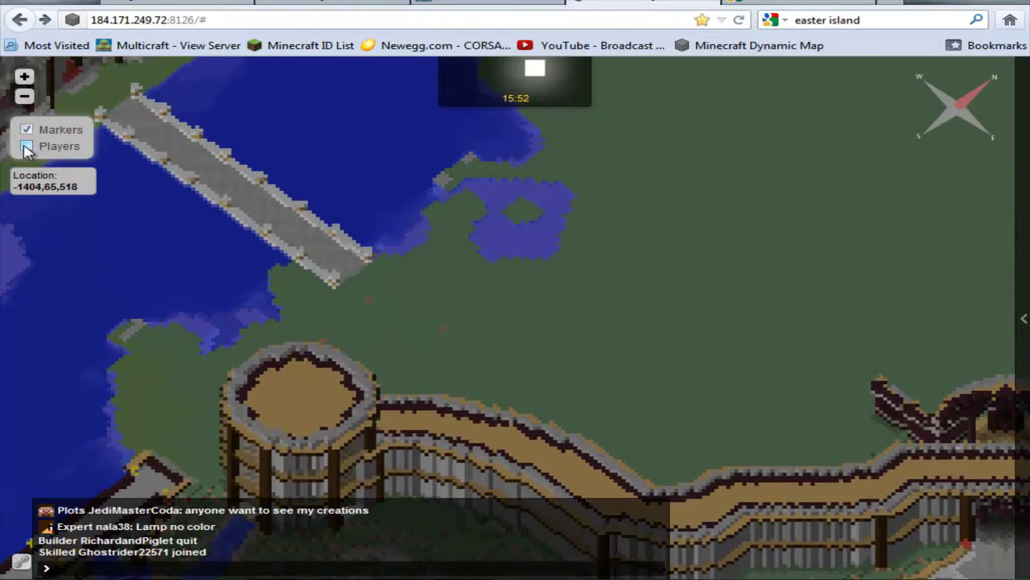
left_click(26, 147)
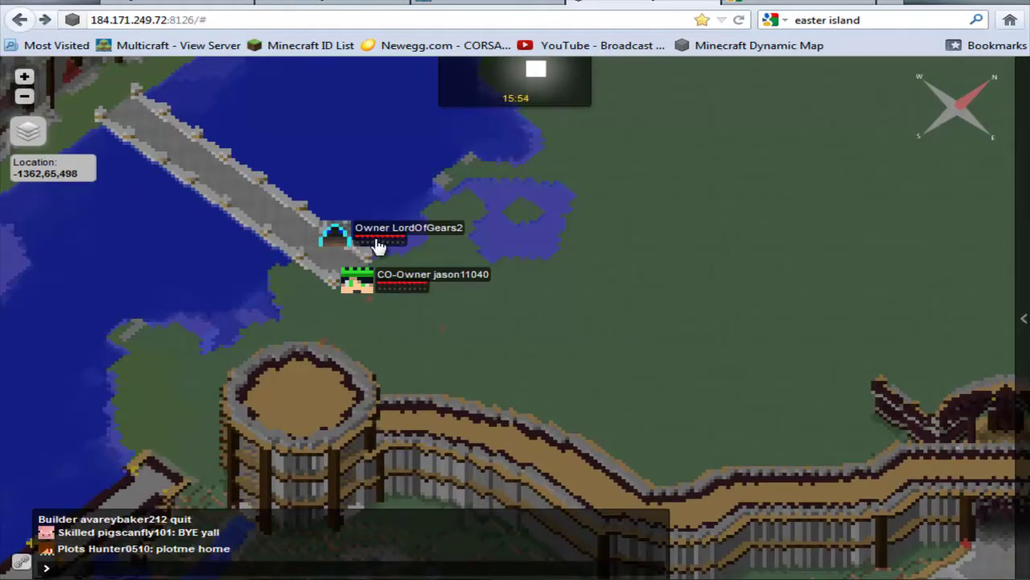
left_click_drag(582, 253, 505, 400)
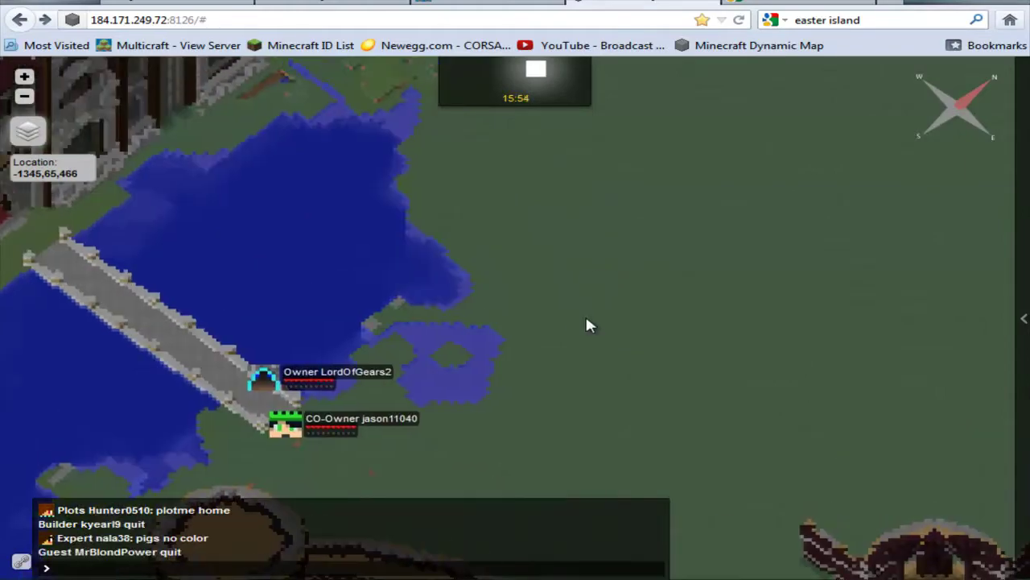
scroll(660, 444, "down", 1)
scroll(663, 413, "down", 2)
scroll(664, 409, "down", 2)
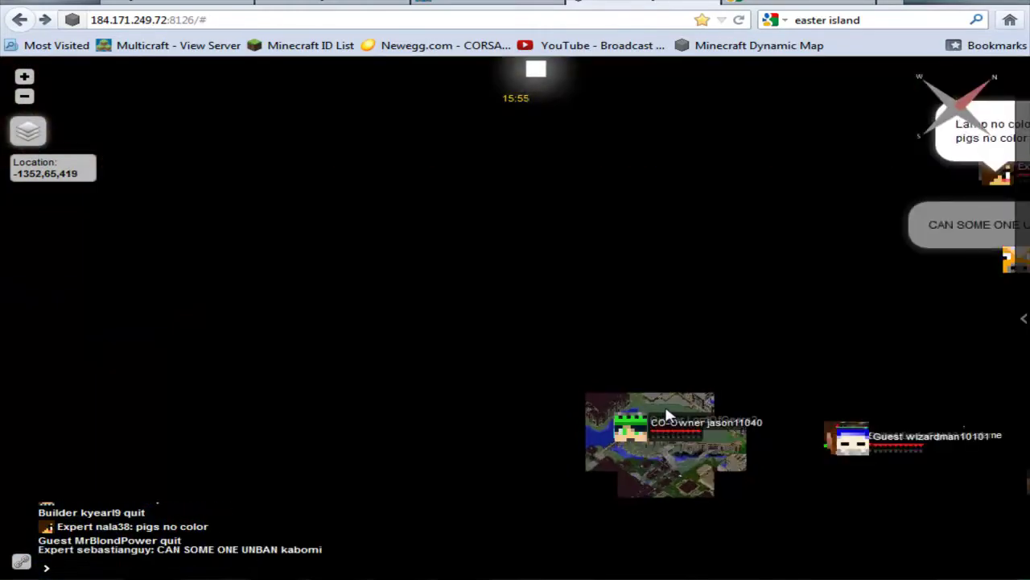
scroll(586, 490, "up", 2)
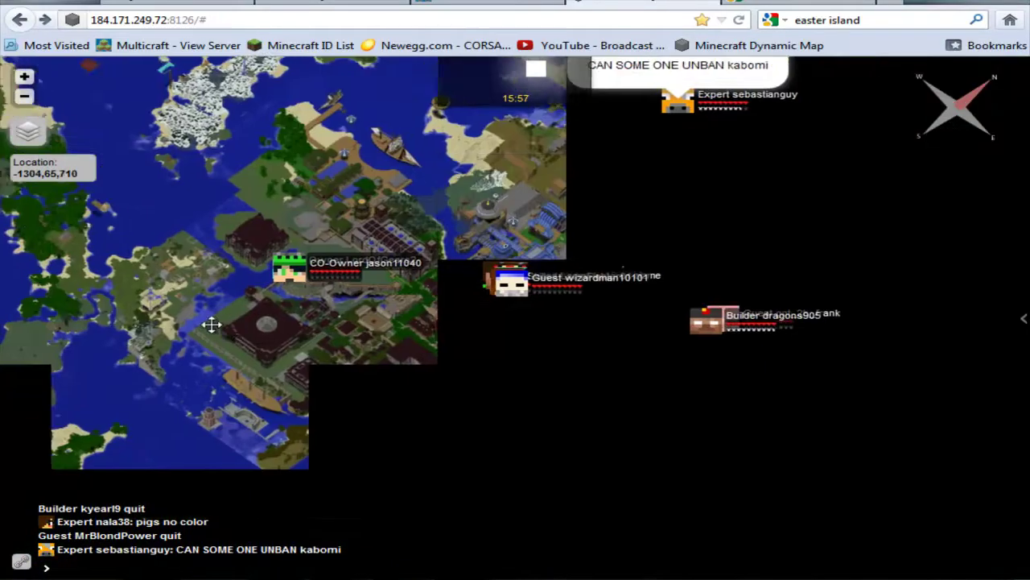
scroll(491, 201, "up", 1)
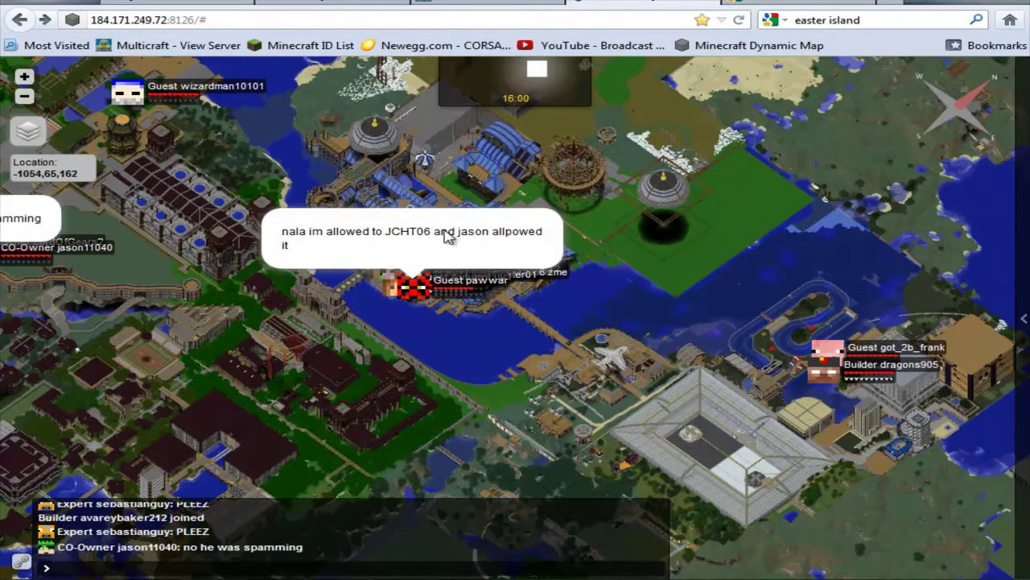
Step: Pan from the spawn town east past the harbour ship to the stadium and grey building
mouse_move(326, 188)
left_mouse_down()
mouse_move(356, 230)
mouse_move(425, 283)
left_mouse_up()
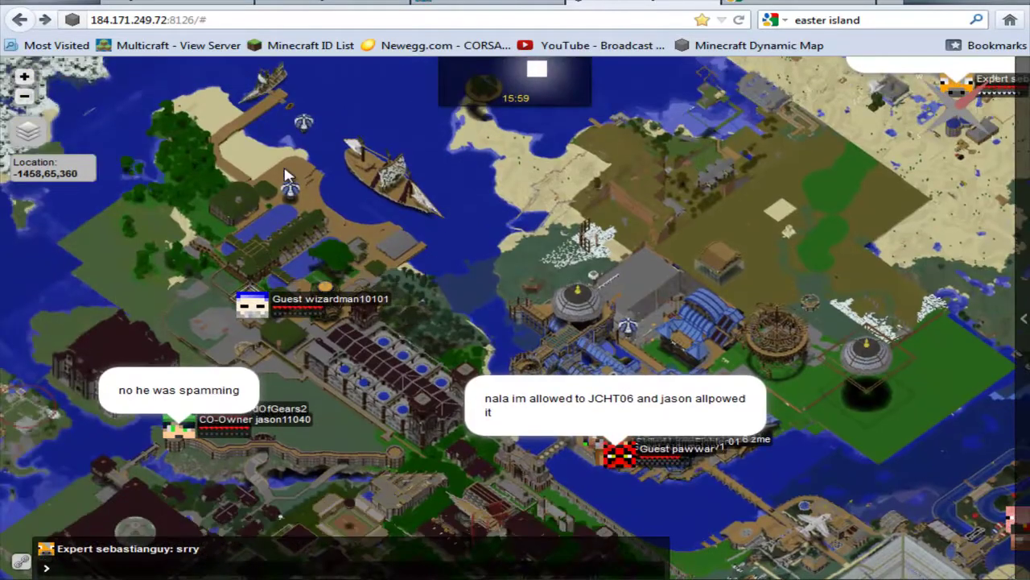
left_click_drag(699, 376, 515, 298)
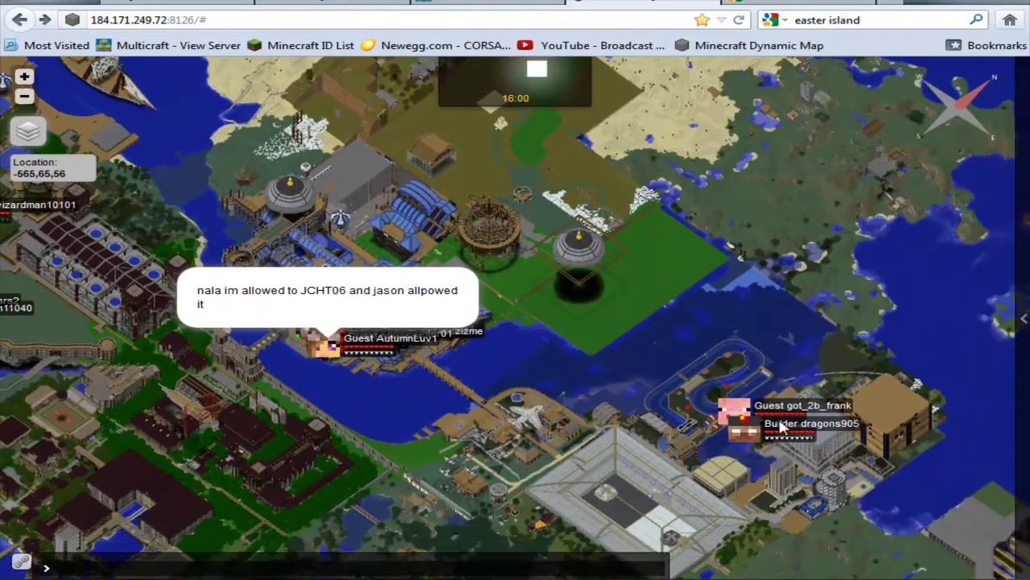
left_click_drag(697, 465, 315, 269)
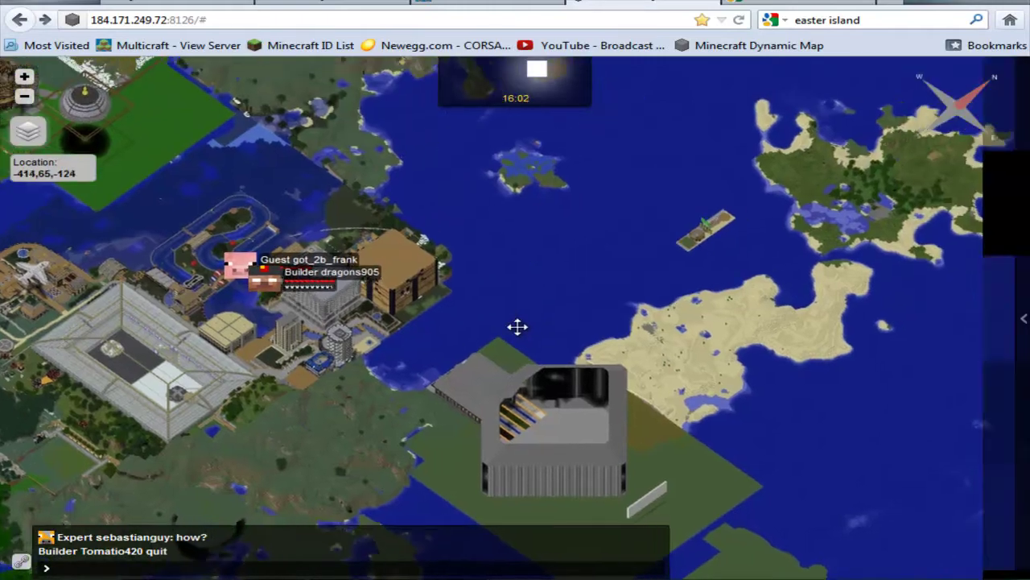
mouse_move(633, 274)
left_mouse_down()
mouse_move(371, 421)
mouse_move(714, 345)
left_mouse_up()
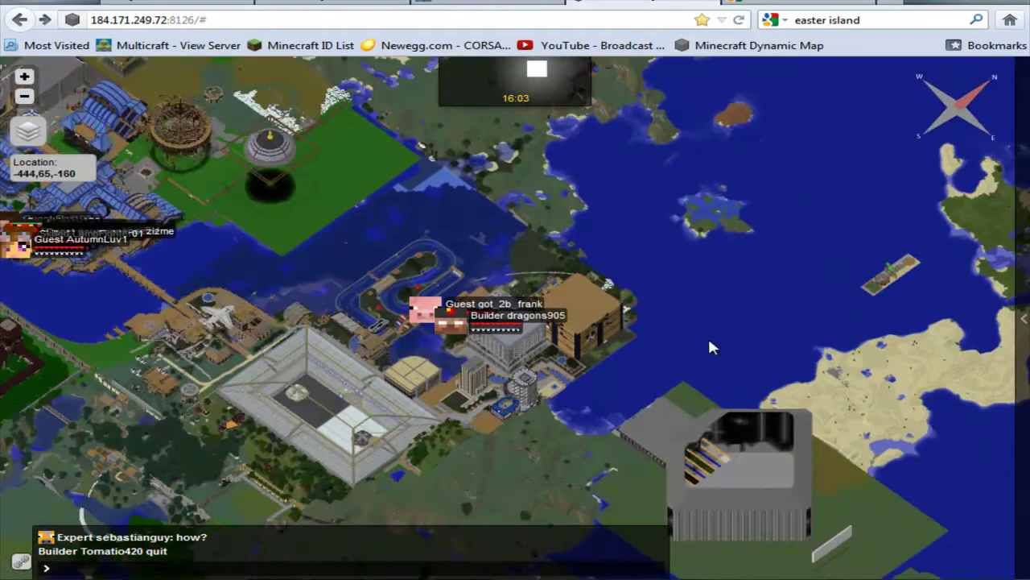
scroll(705, 348, "down", 2)
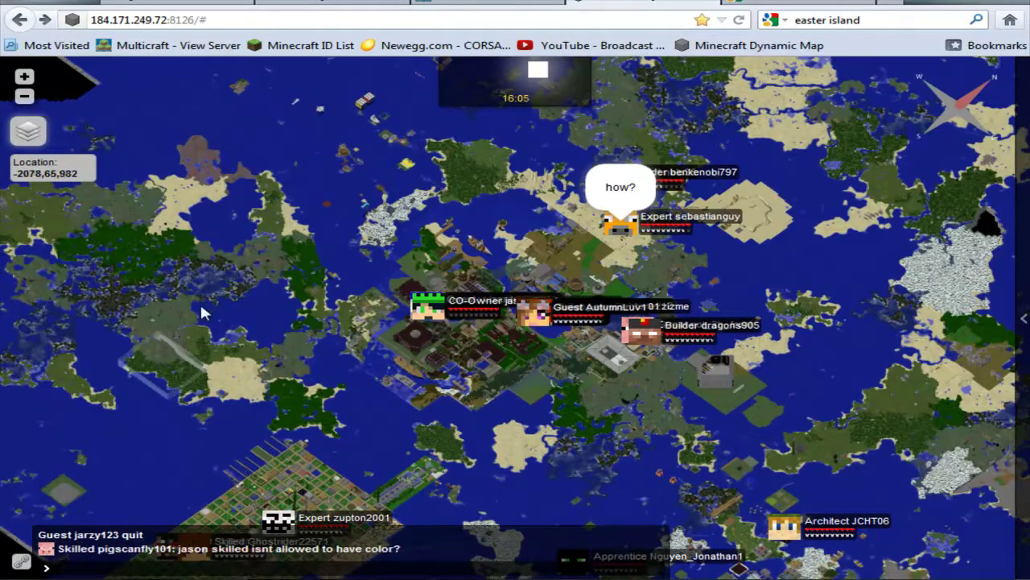
Step: Pan the world overview to the eastern islands and back to the spawn town
left_click_drag(244, 365, 367, 263)
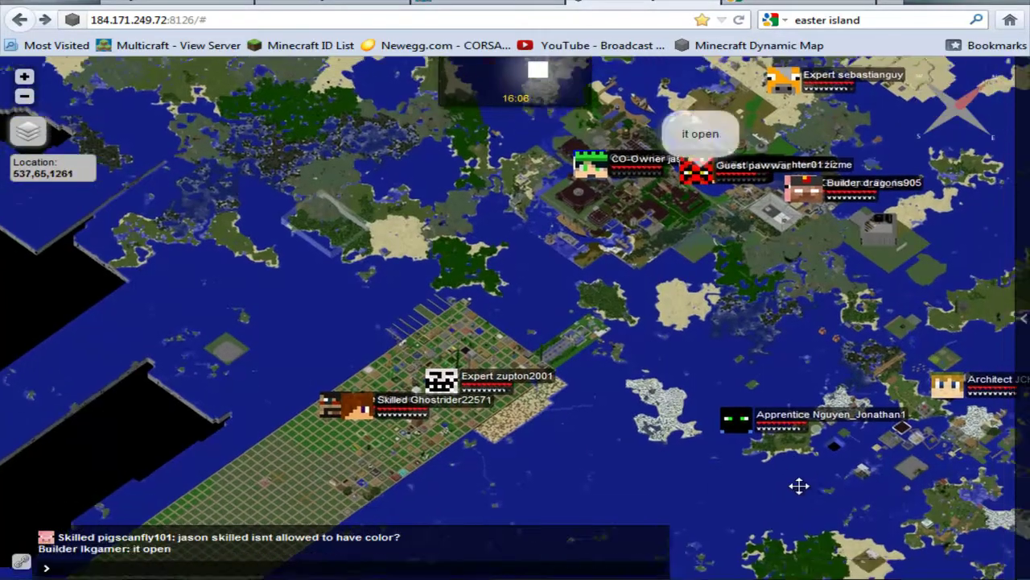
mouse_move(820, 477)
left_mouse_down()
mouse_move(460, 368)
mouse_move(411, 235)
mouse_move(282, 143)
mouse_move(237, 282)
mouse_move(168, 374)
mouse_move(222, 551)
left_mouse_up()
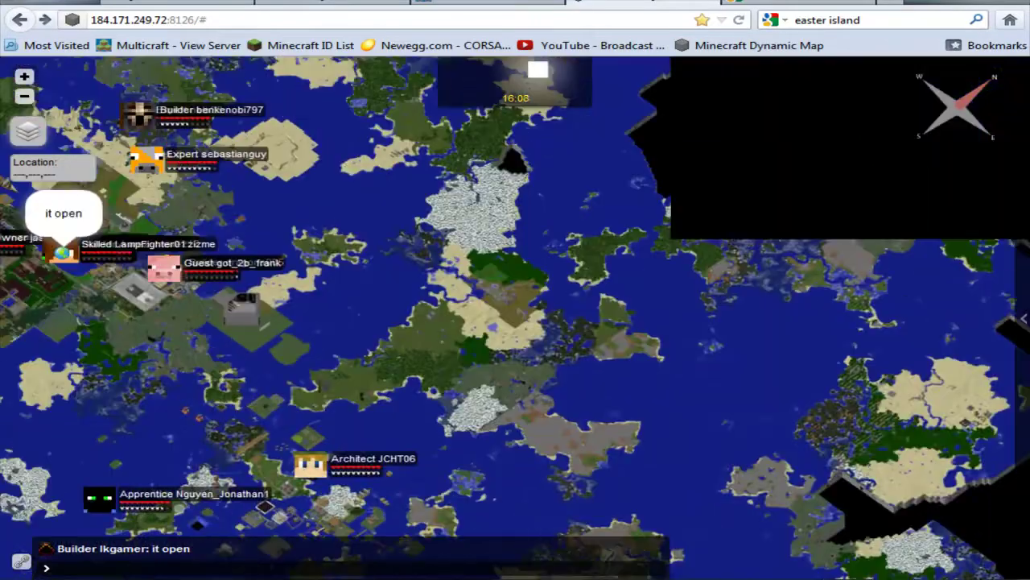
left_click_drag(165, 367, 450, 380)
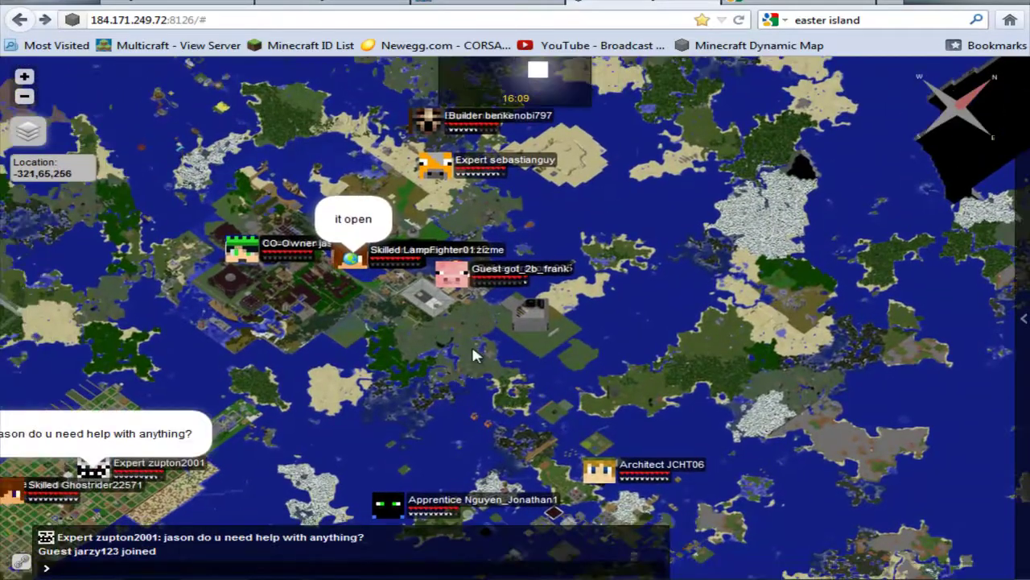